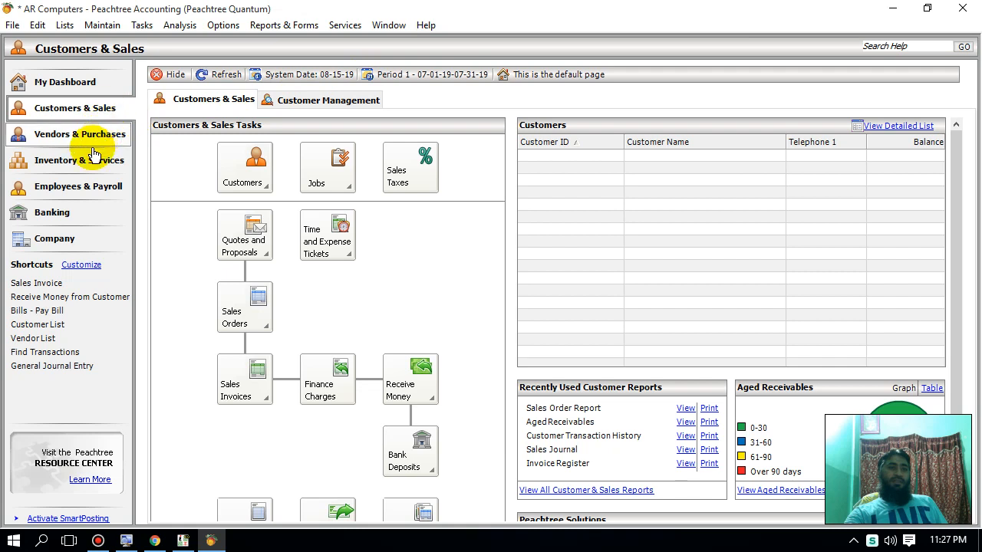
Start a new inventory item record in Inventory & Services.
{"action": "left_click", "coordinate": [86, 160]}
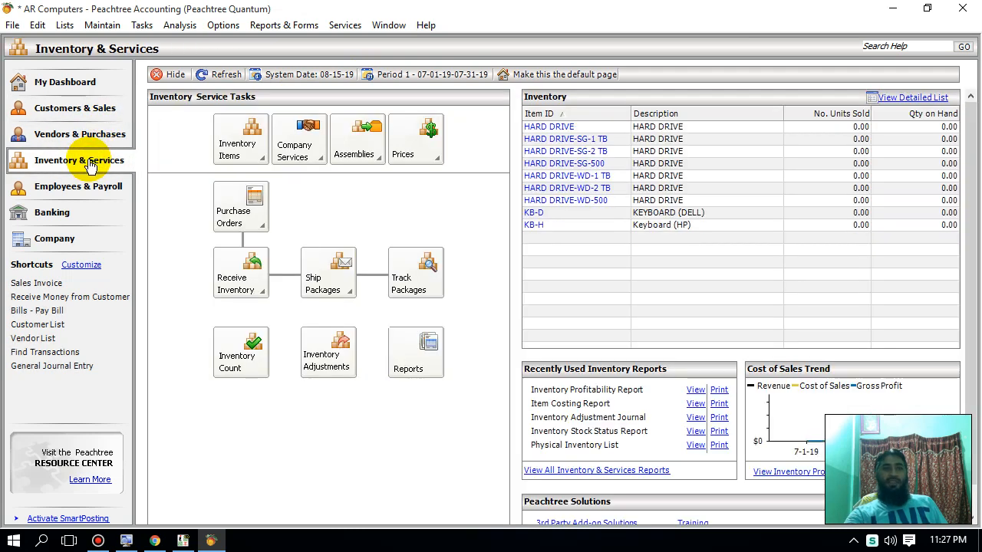
{"action": "left_click", "coordinate": [221, 157]}
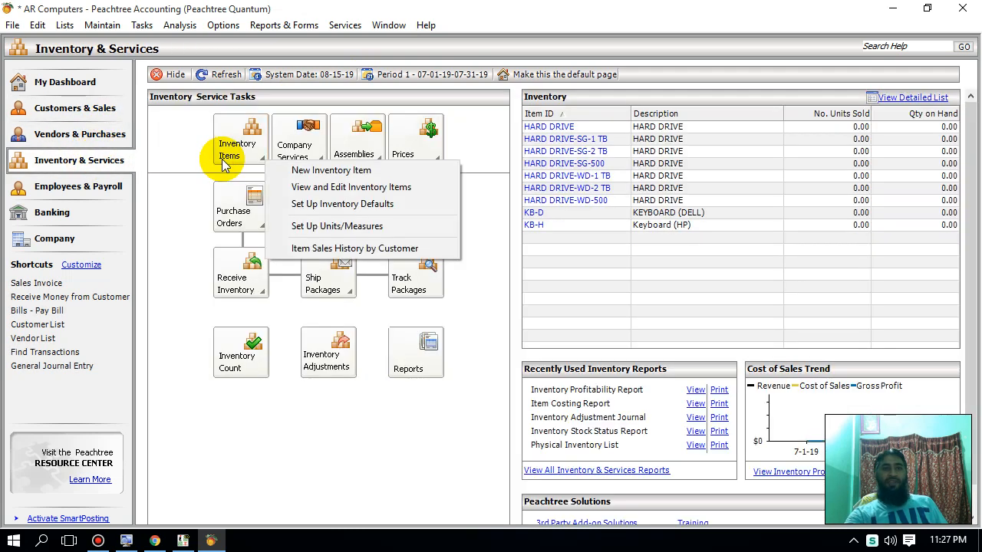
{"action": "left_click", "coordinate": [315, 176]}
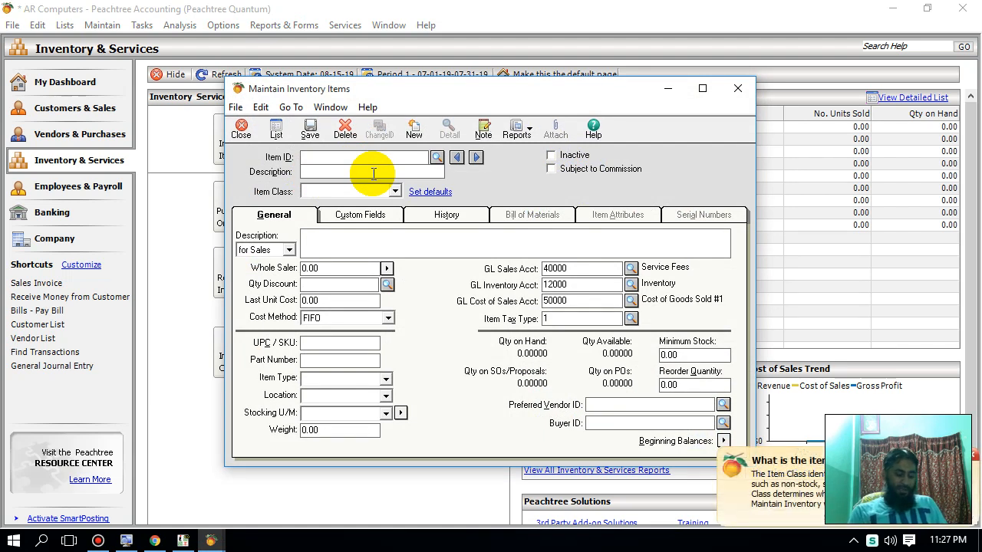
{"action": "type", "text": "COMPUTER"}
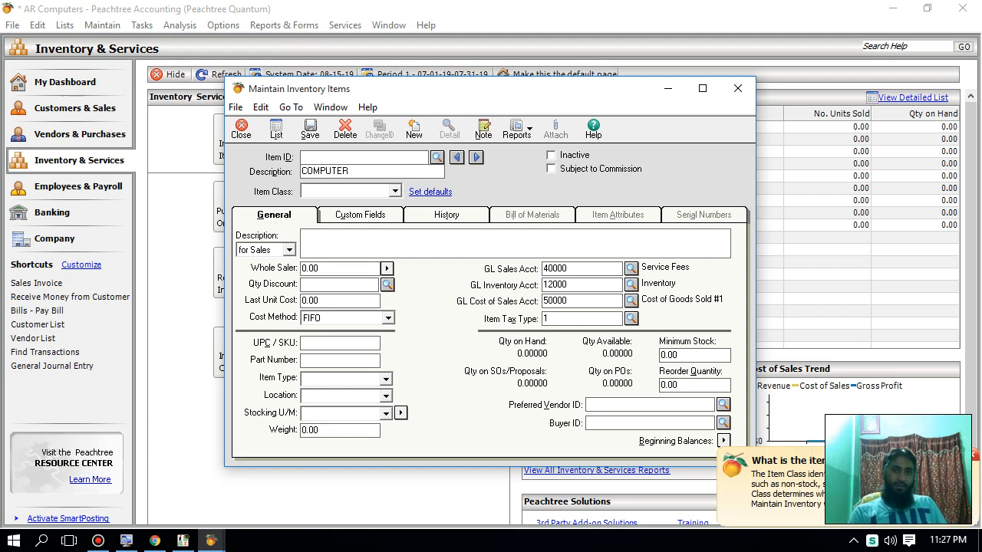
{"action": "key", "text": "BackSpace"}
{"action": "key", "text": "BackSpace"}
{"action": "key", "text": "BackSpace"}
{"action": "key", "text": "BackSpace"}
{"action": "key", "text": "BackSpace"}
{"action": "key", "text": "BackSpace"}
{"action": "key", "text": "BackSpace"}
{"action": "key", "text": "BackSpace"}
Enter CPU DELL 9020 as the item's description and CPU-9020 as its item ID, discarding the unsaved-record prompt.
{"action": "type", "text": "CPU DELL"}
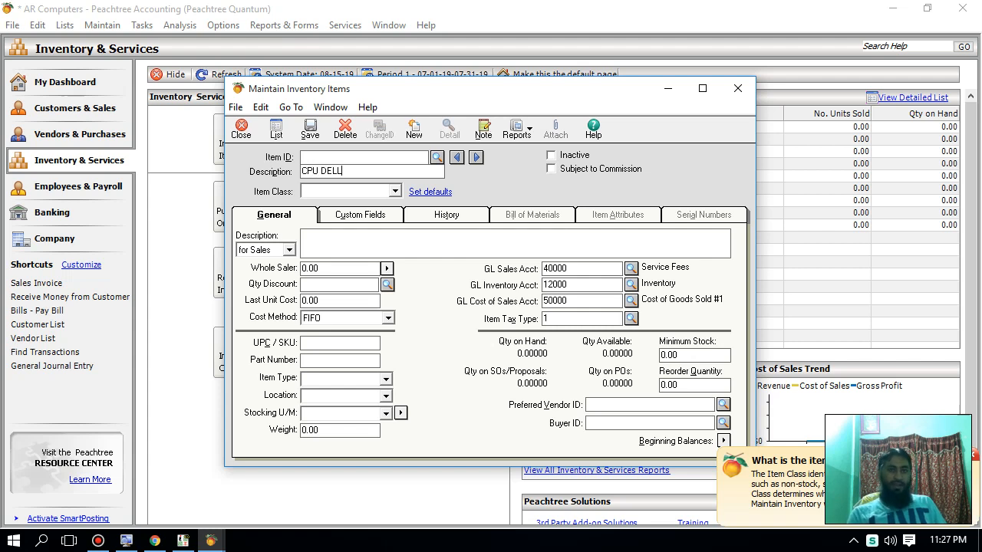
{"action": "type", "text": " 9020"}
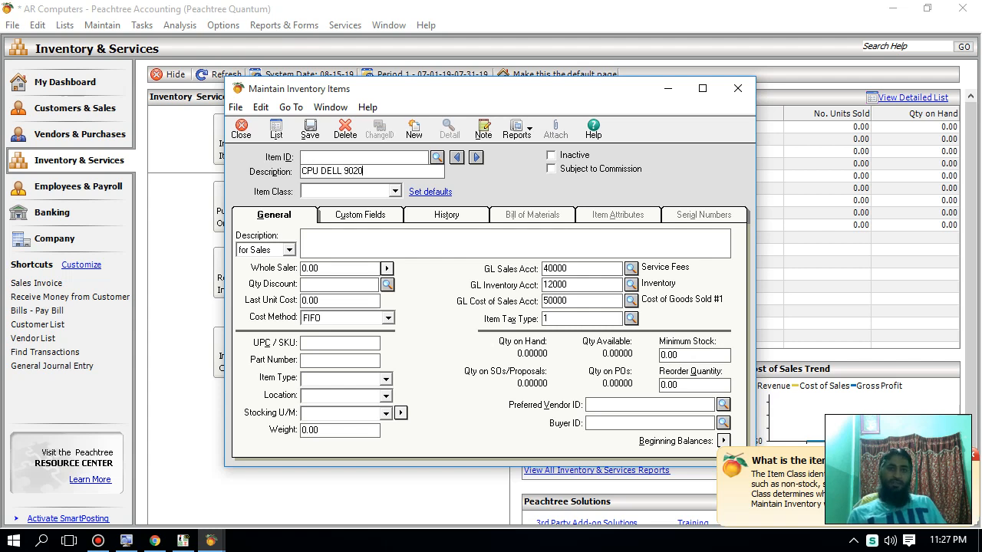
{"action": "key", "text": "Tab"}
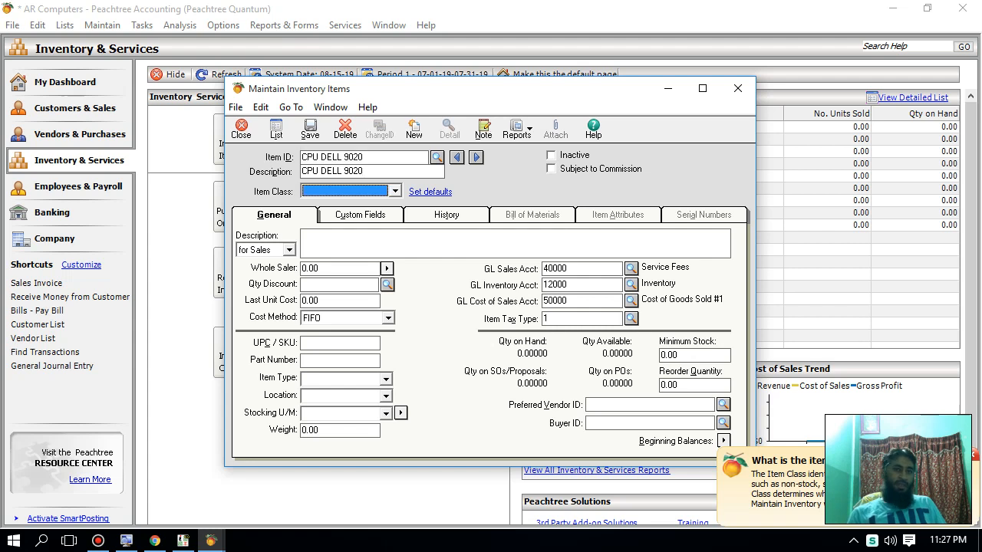
{"action": "left_click", "coordinate": [296, 157]}
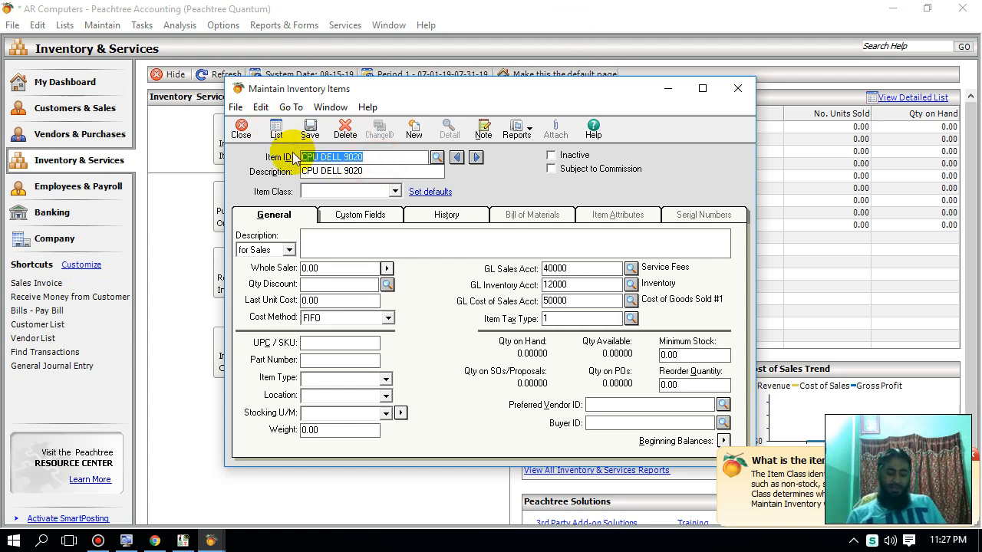
{"action": "left_click", "coordinate": [553, 326]}
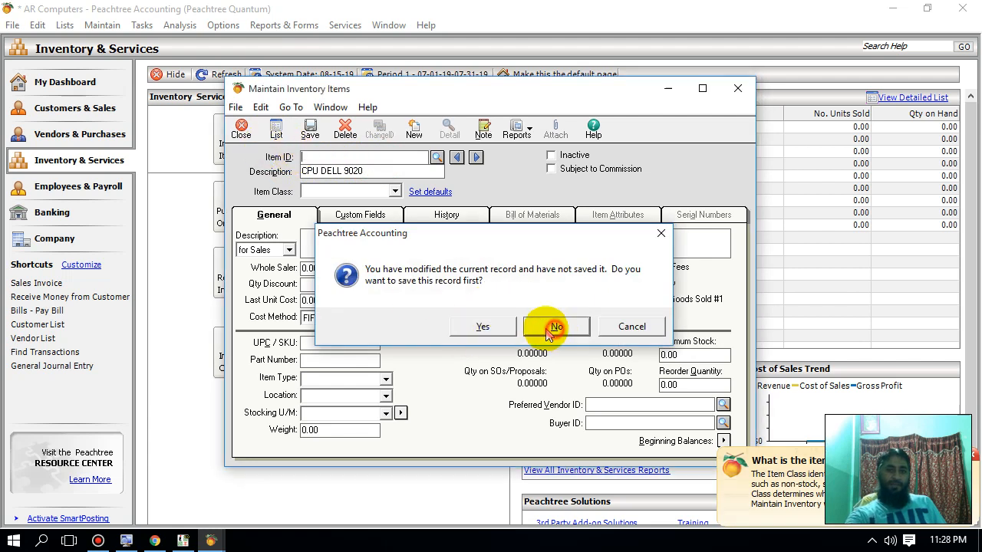
{"action": "type", "text": "C"}
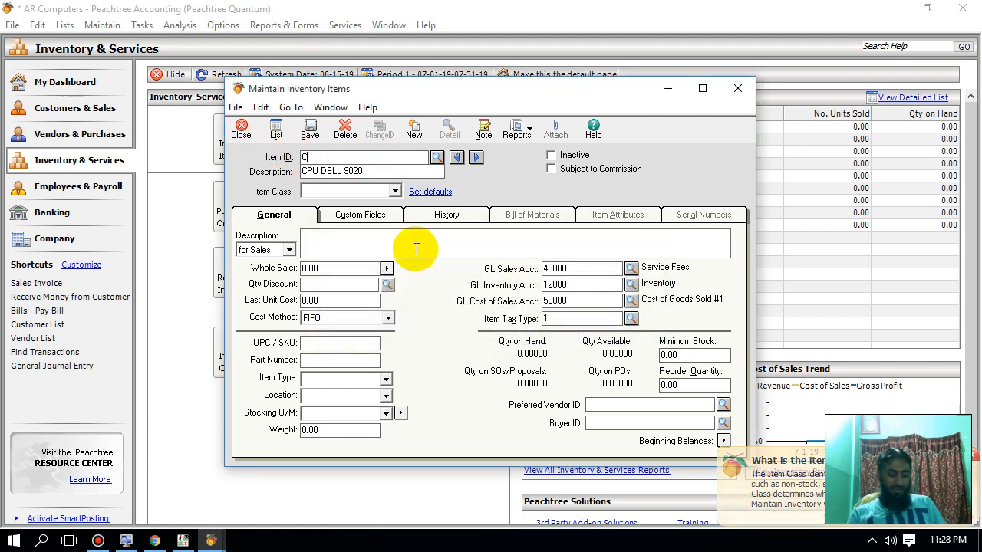
{"action": "type", "text": "PU-"}
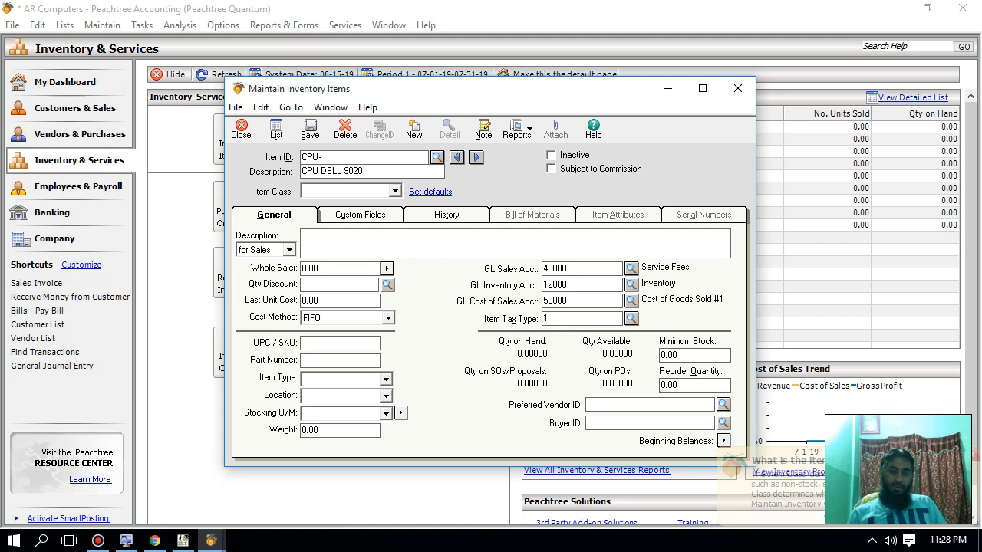
{"action": "type", "text": "9020"}
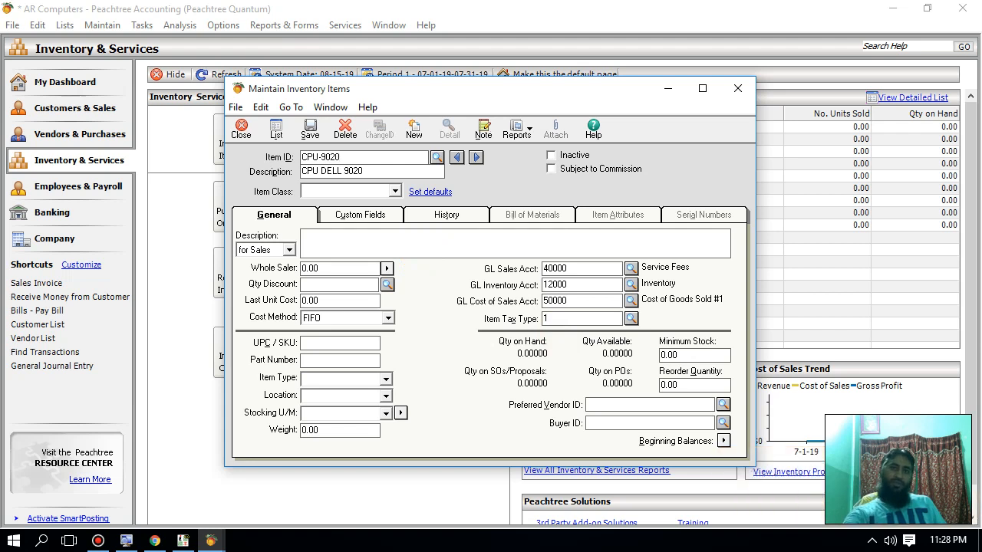
Set the item class to Serialized Stock item and switch the description type to purchases.
{"action": "left_click", "coordinate": [385, 191]}
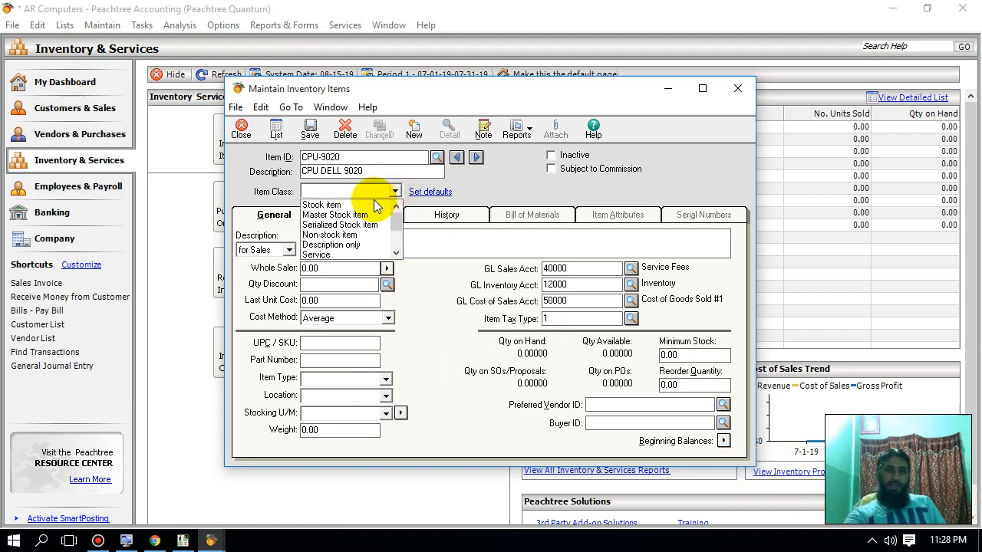
{"action": "left_click", "coordinate": [318, 224]}
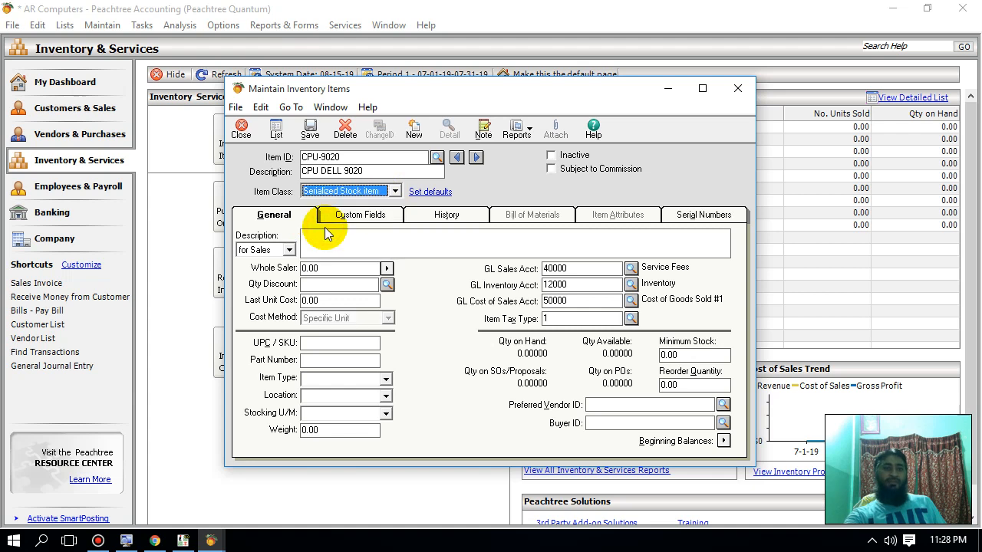
{"action": "left_click", "coordinate": [290, 250]}
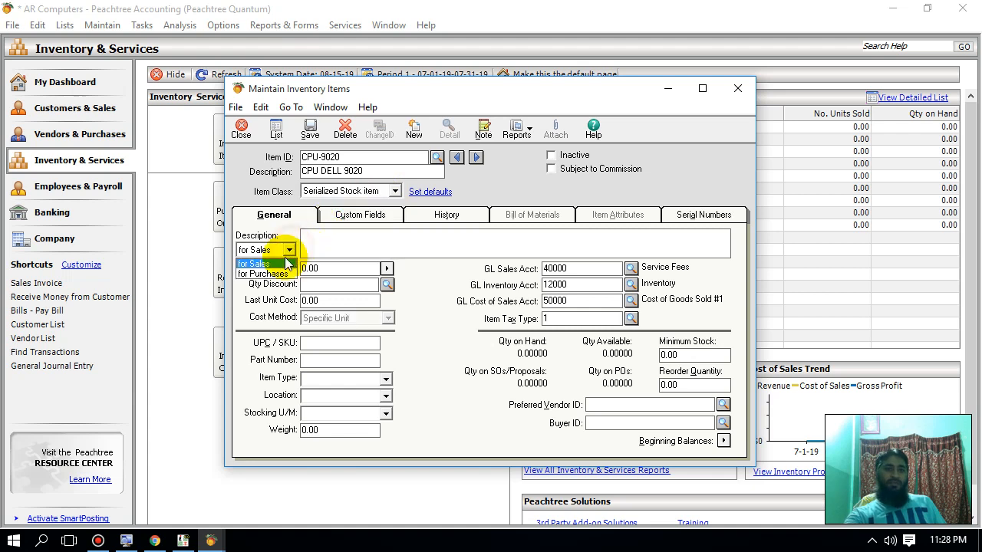
{"action": "left_click", "coordinate": [265, 272]}
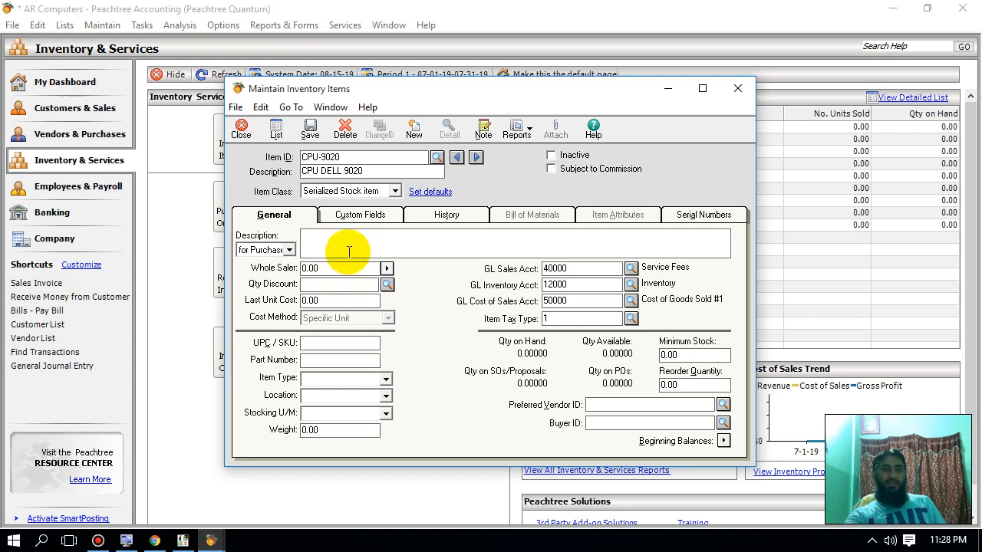
Open the item's multiple price levels and set the Whole Saler price to 6,000.
{"action": "left_click", "coordinate": [320, 268]}
{"action": "left_click", "coordinate": [387, 268]}
{"action": "left_click", "coordinate": [525, 234]}
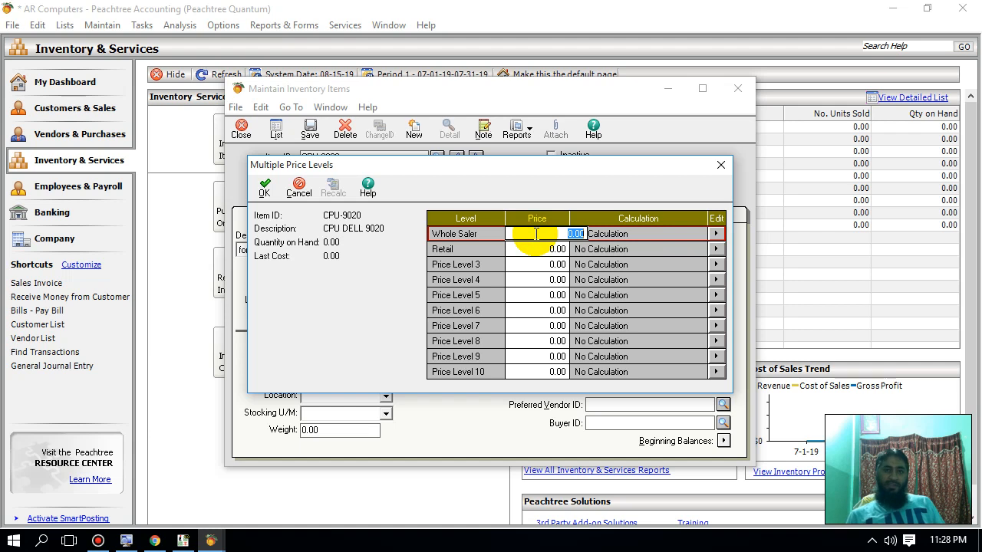
{"action": "type", "text": "6000"}
{"action": "key", "text": "Tab"}
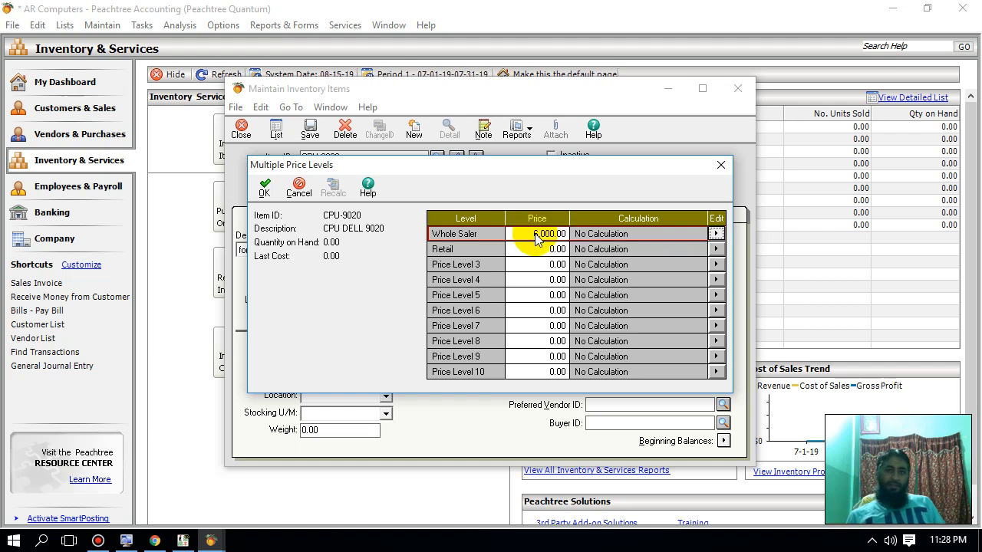
{"action": "key", "text": "Tab"}
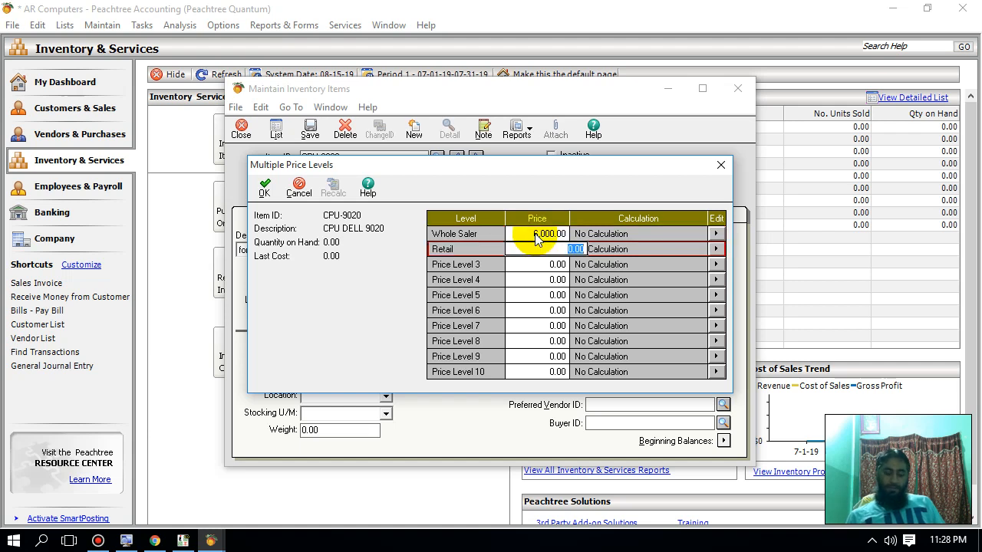
{"action": "type", "text": "65,000"}
{"action": "key", "text": "Tab"}
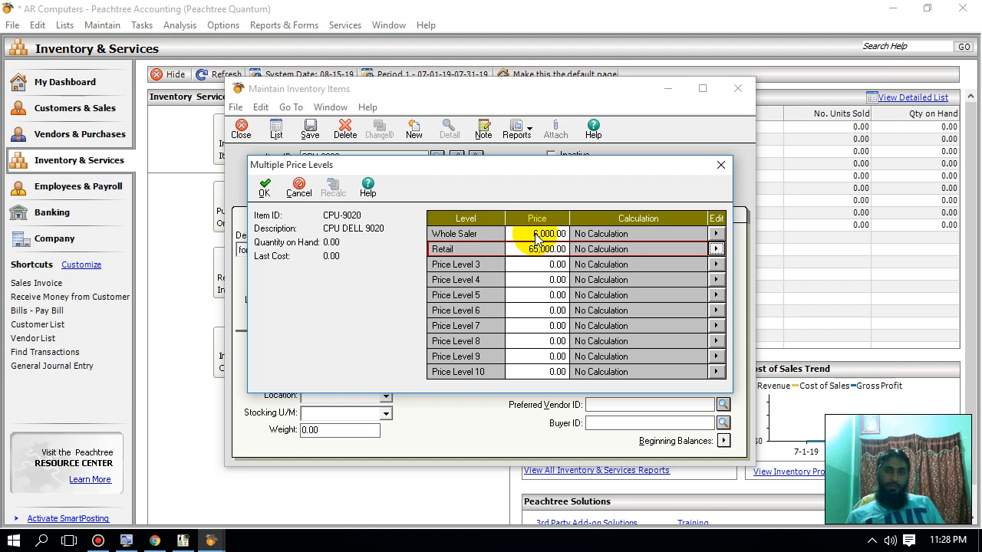
{"action": "key", "text": "Up"}
{"action": "key", "text": "Down"}
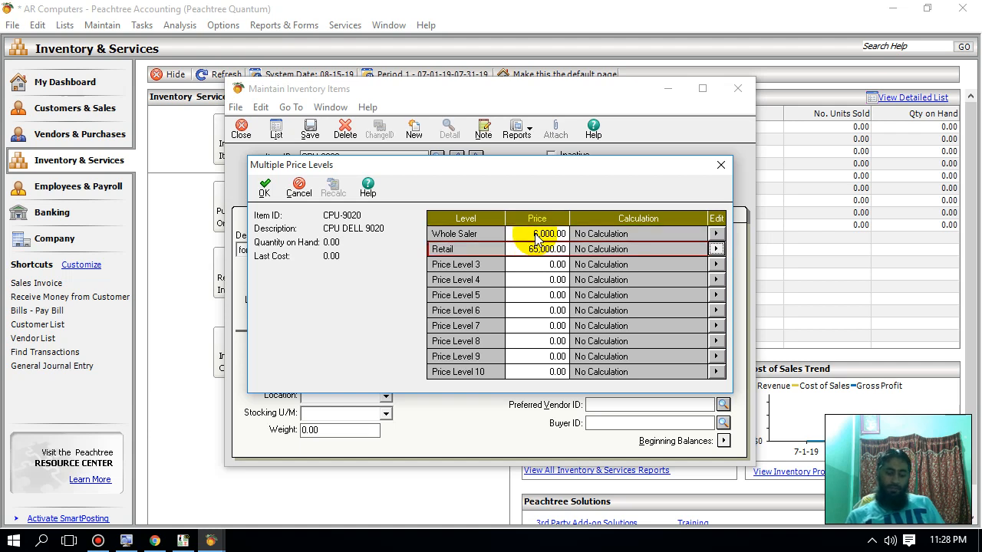
Set the Retail price to 7,000 and accept the price levels.
{"action": "left_click", "coordinate": [544, 249]}
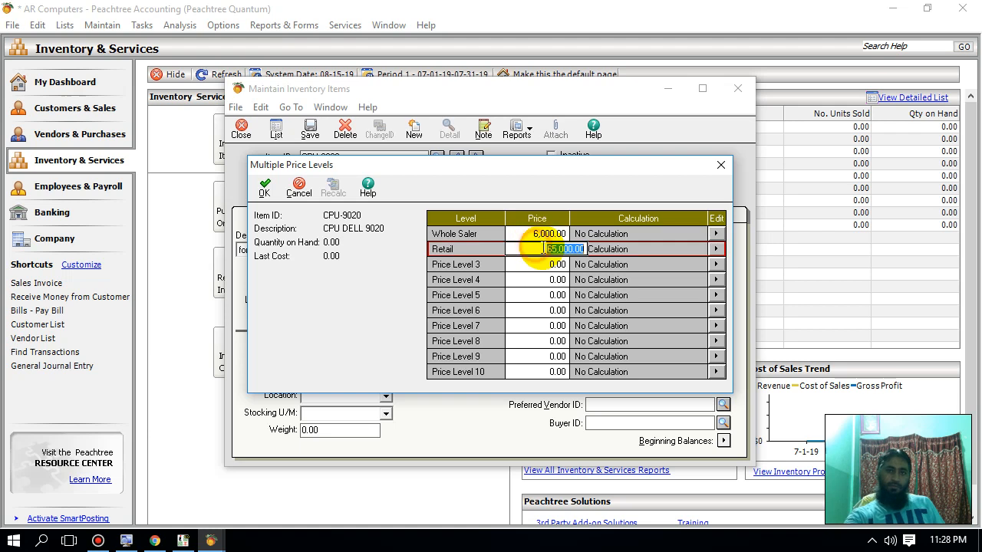
{"action": "type", "text": "7000"}
{"action": "key", "text": "Tab"}
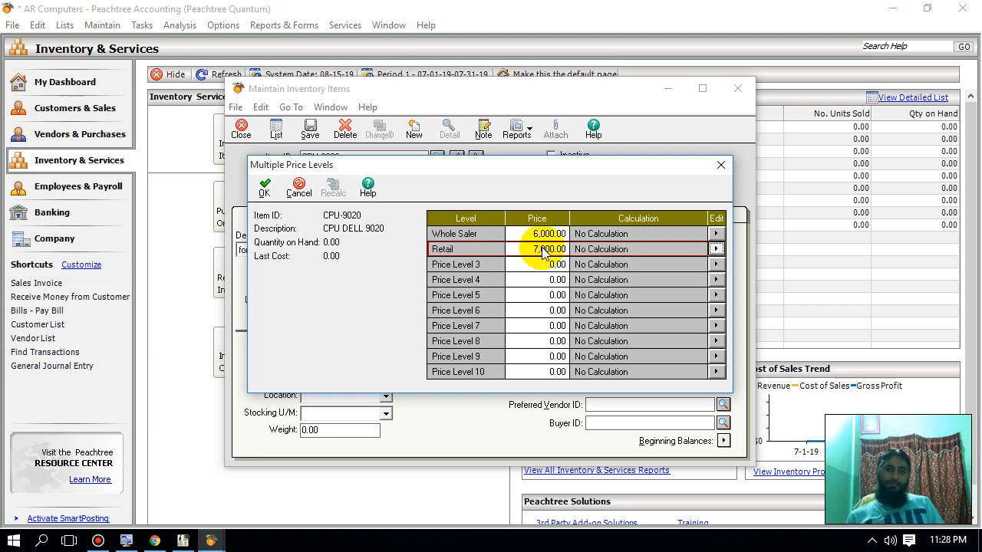
{"action": "left_click", "coordinate": [267, 191]}
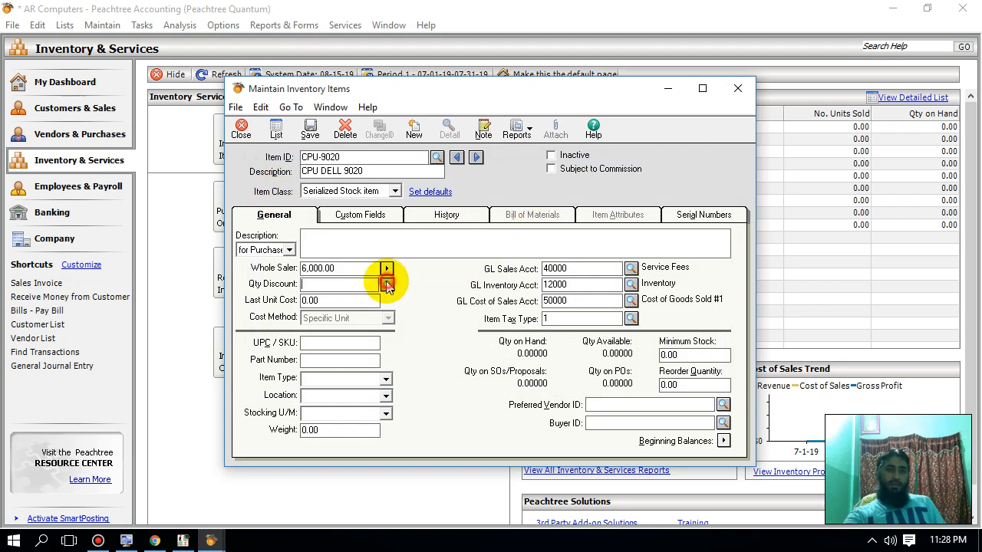
Assign Sales Qty Discount as the item's quantity discount and set its last unit cost to 6,000.
{"action": "left_click", "coordinate": [387, 284]}
{"action": "double_click", "coordinate": [369, 304]}
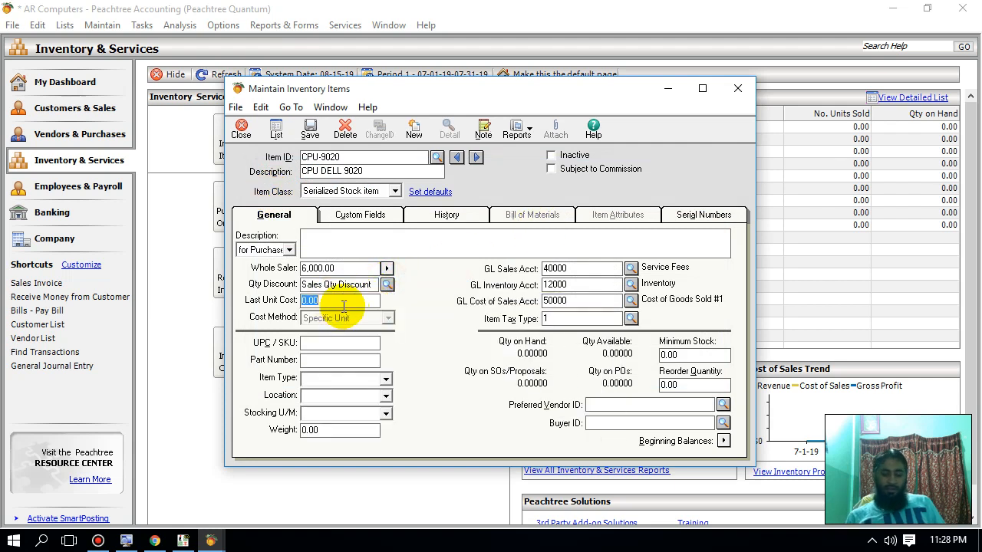
{"action": "type", "text": "6000"}
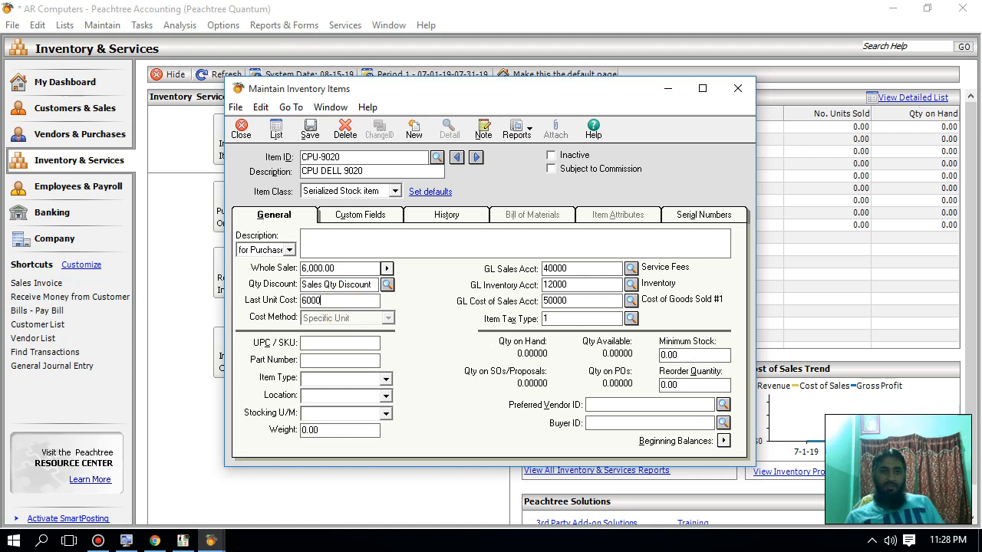
{"action": "key", "text": "Tab"}
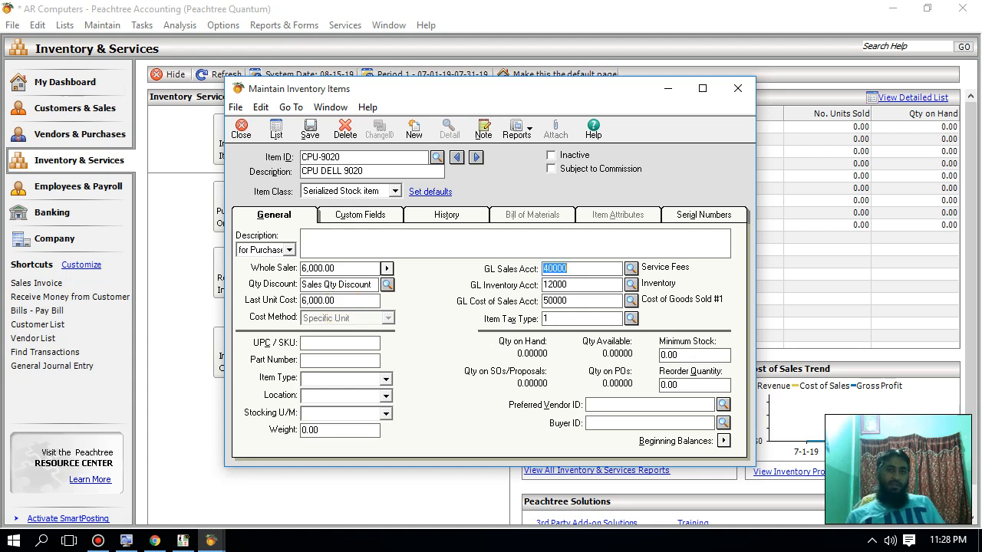
Set the item's GL sales account to 40200 and keep the default inventory, cost of sales and tax type entries.
{"action": "type", "text": "40200"}
{"action": "key", "text": "Tab"}
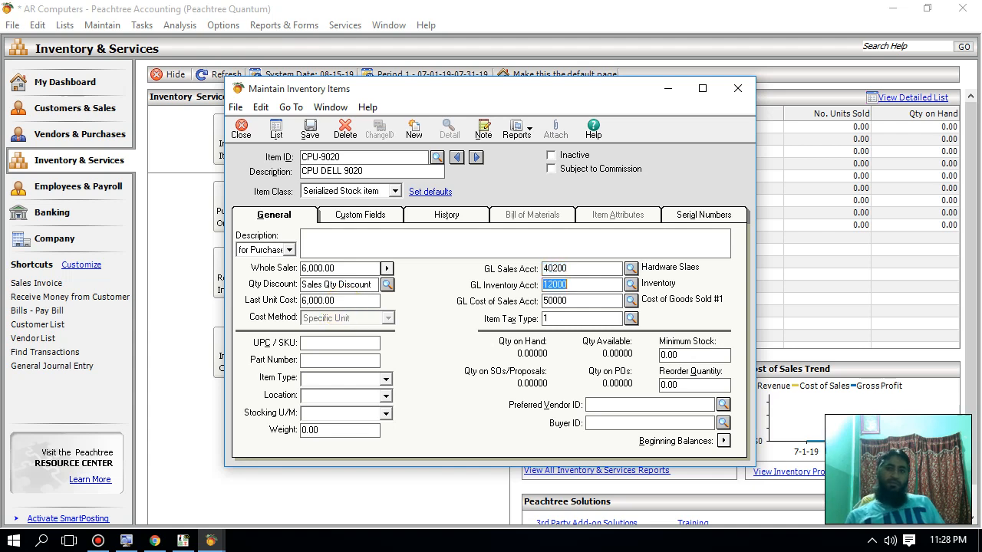
{"action": "key", "text": "Tab"}
{"action": "key", "text": "Tab"}
{"action": "key", "text": "Tab"}
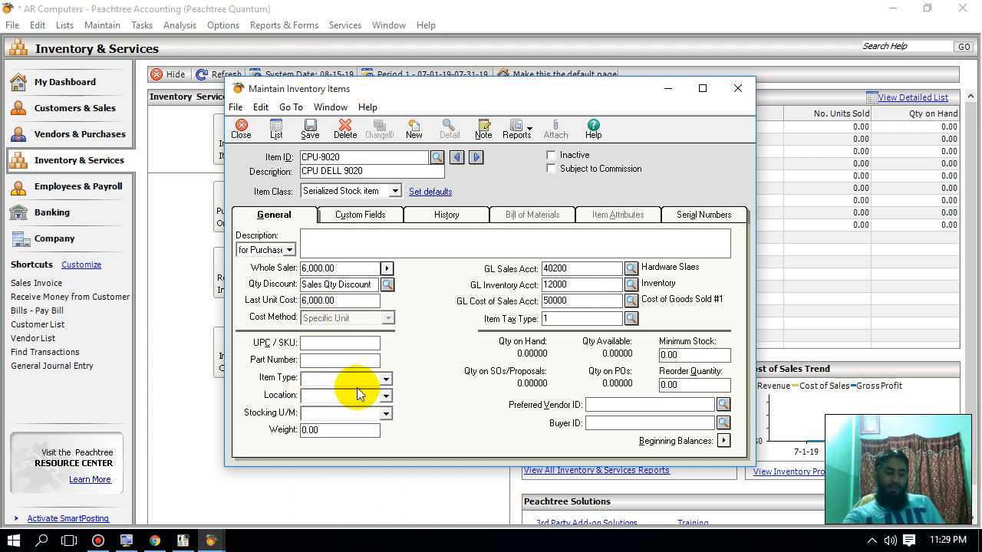
Set the item type to Hardware, the location to Shop and the stocking unit of measure to PCs.
{"action": "type", "text": "Hardware"}
{"action": "key", "text": "Tab"}
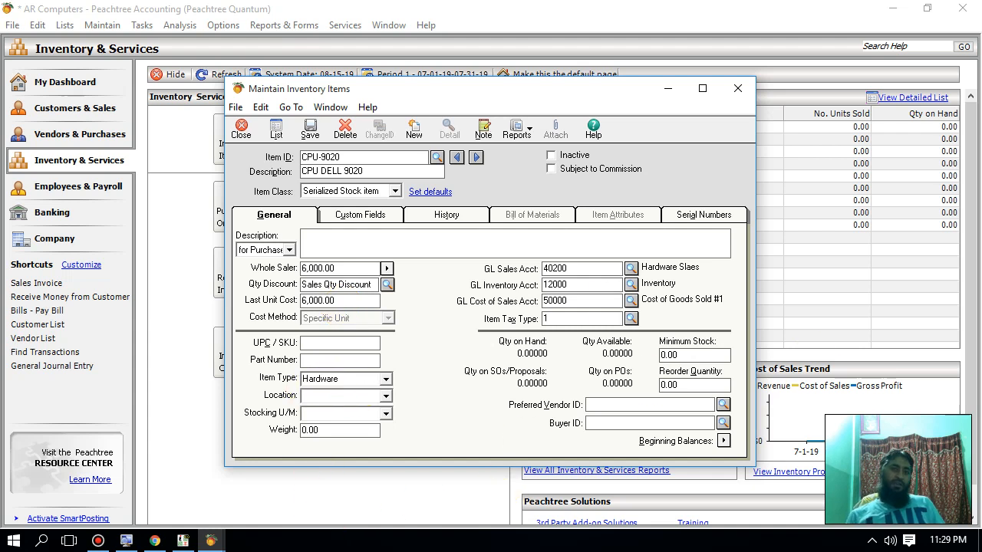
{"action": "type", "text": "Shop"}
{"action": "key", "text": "Tab"}
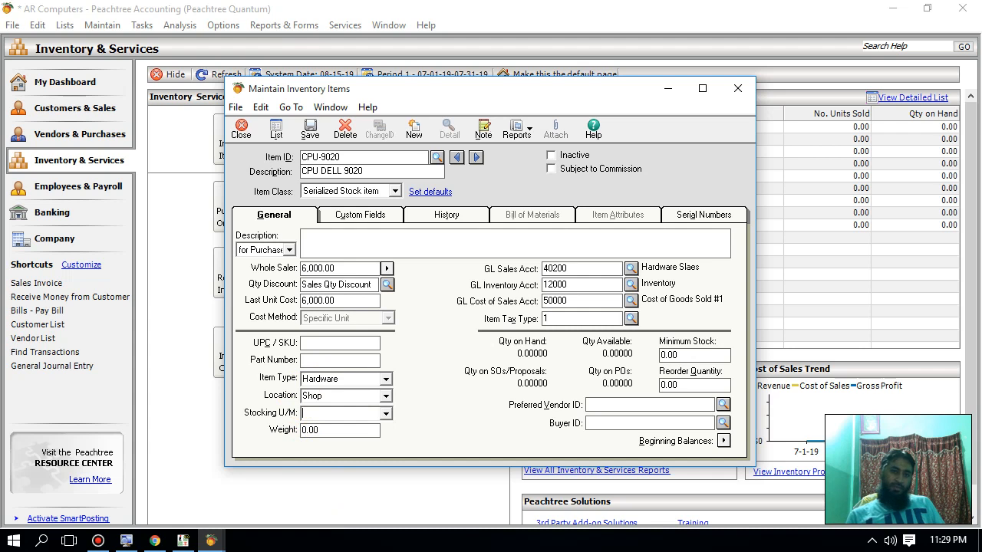
{"action": "type", "text": "Pcs"}
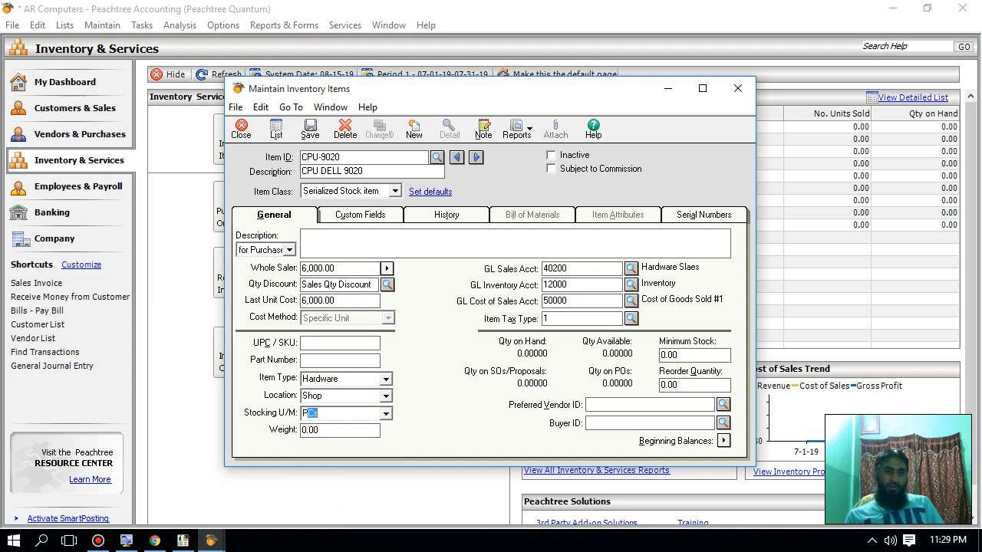
{"action": "key", "text": "Tab"}
Set the item's minimum stock to 15 and its reorder quantity to 10.
{"action": "key", "text": "Tab"}
{"action": "type", "text": "15"}
{"action": "key", "text": "Tab"}
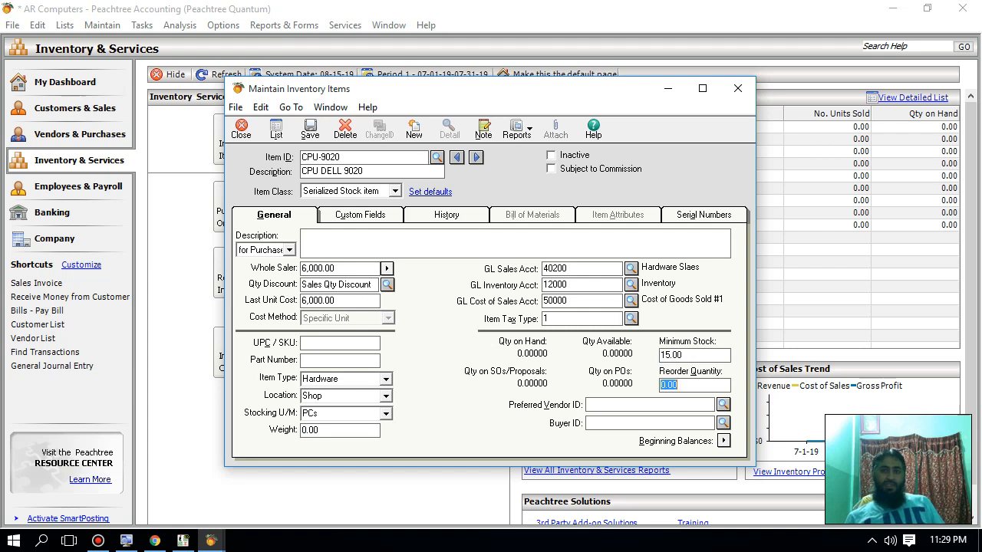
{"action": "type", "text": "10"}
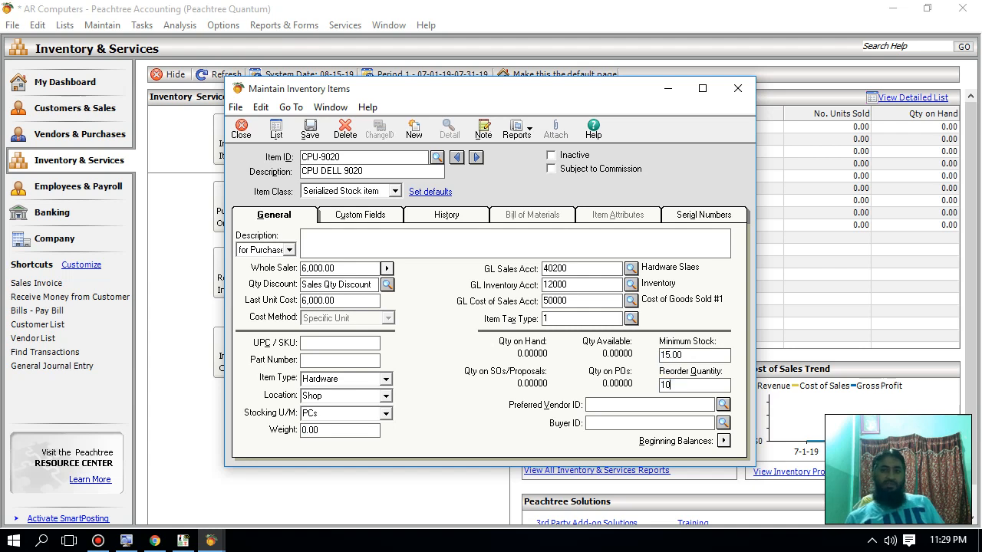
{"action": "key", "text": "Tab"}
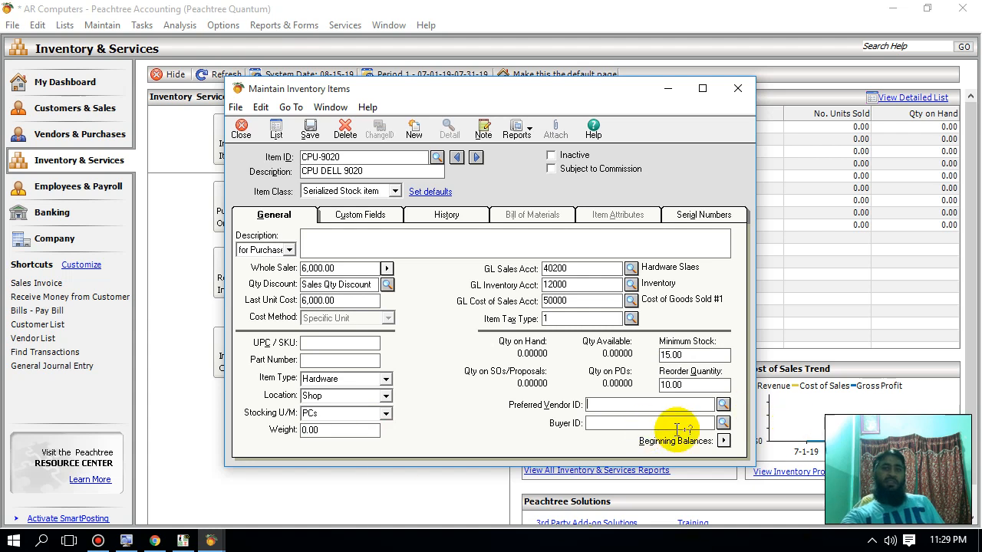
Save the CPU-9020 inventory item record and close the item maintenance window.
{"action": "left_click", "coordinate": [369, 214]}
{"action": "left_click", "coordinate": [276, 216]}
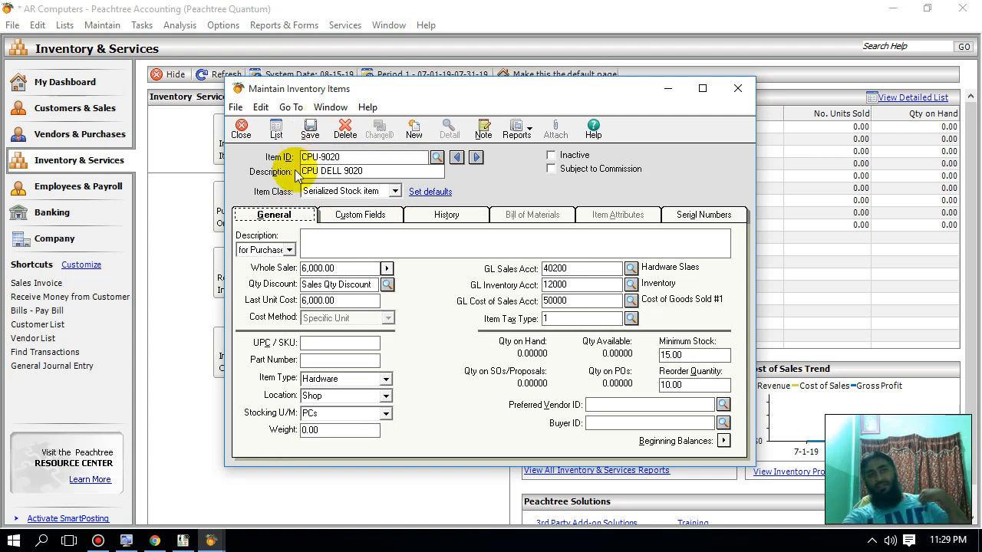
{"action": "left_click", "coordinate": [310, 129]}
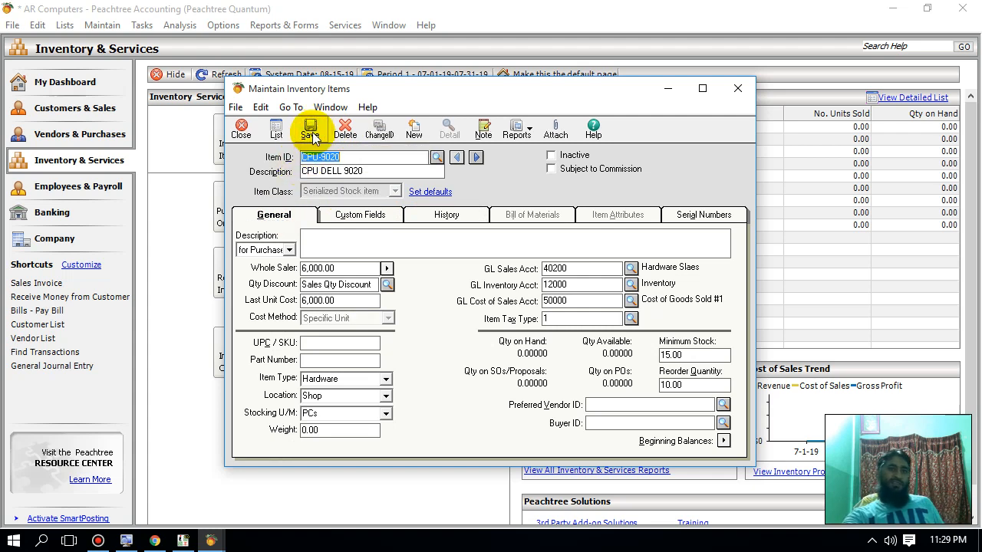
{"action": "left_click", "coordinate": [241, 129]}
{"action": "left_click", "coordinate": [220, 74]}
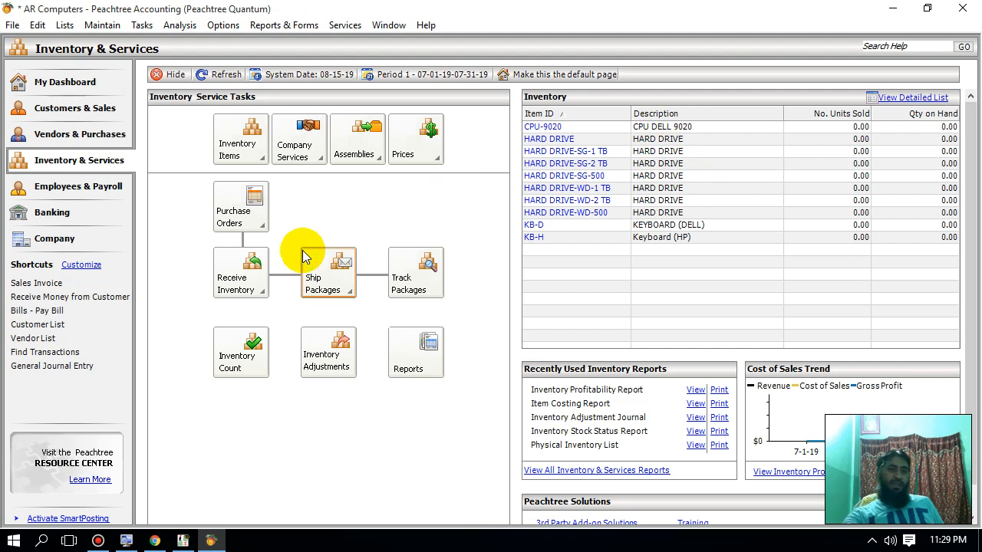
Start a new vendor bill from the vendors and purchases area and maximize its window.
{"action": "left_click", "coordinate": [81, 137]}
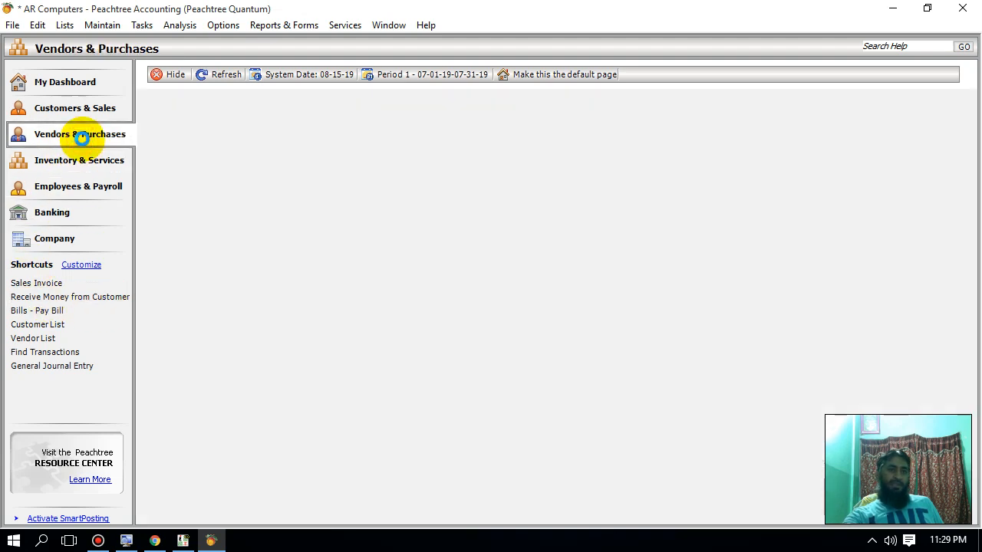
{"action": "left_click", "coordinate": [253, 292]}
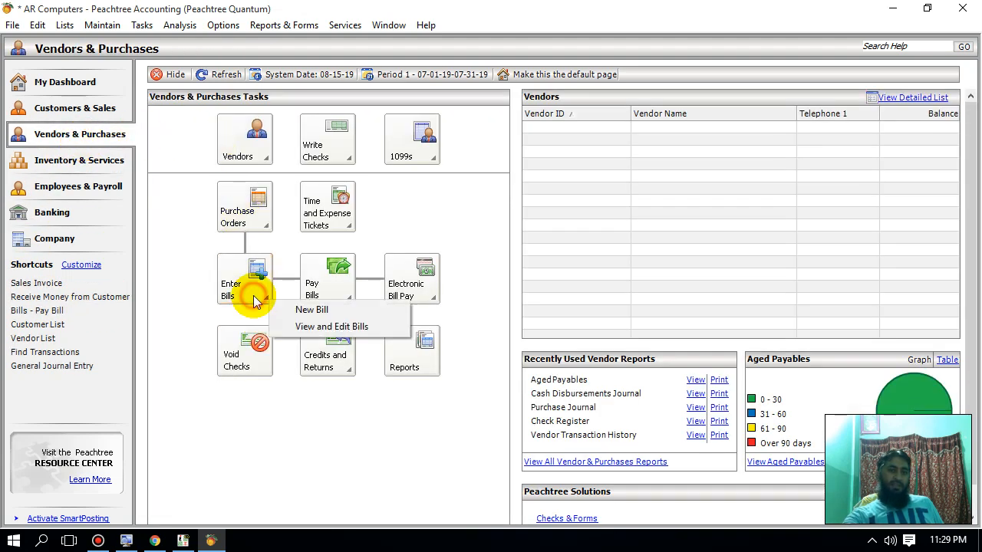
{"action": "left_click", "coordinate": [307, 309]}
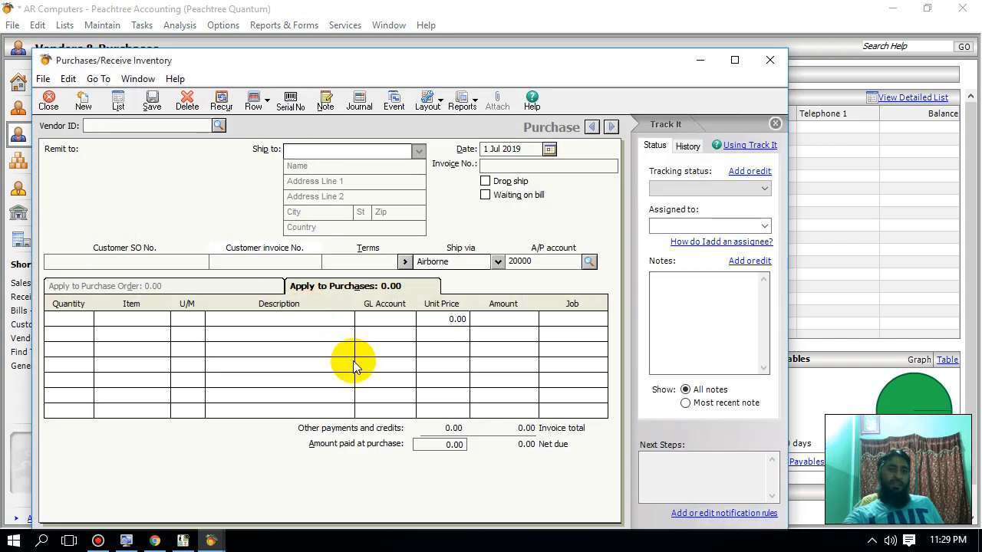
{"action": "left_click", "coordinate": [735, 61]}
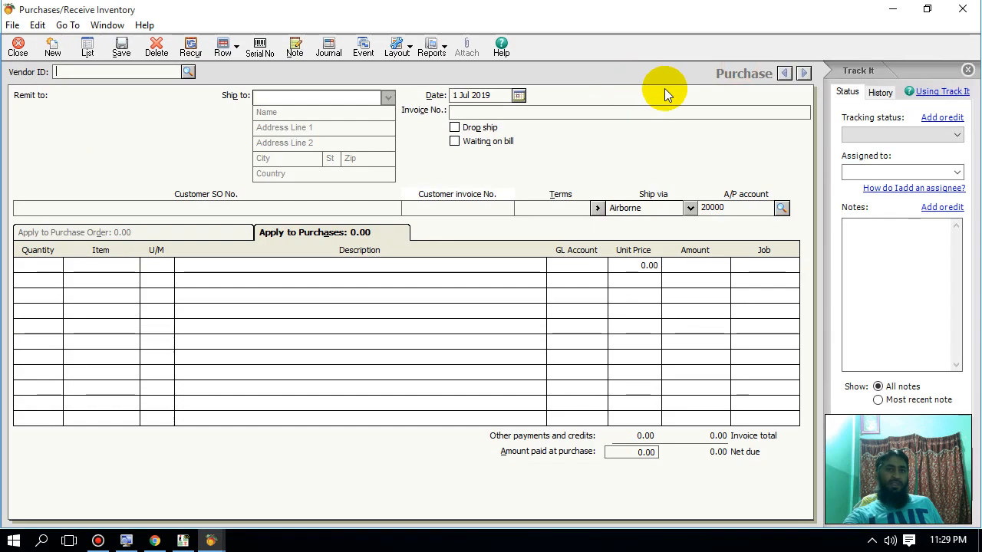
Enter item KB-D on the bill's first line with a quantity of 5.
{"action": "left_click", "coordinate": [105, 267]}
{"action": "left_click", "coordinate": [140, 264]}
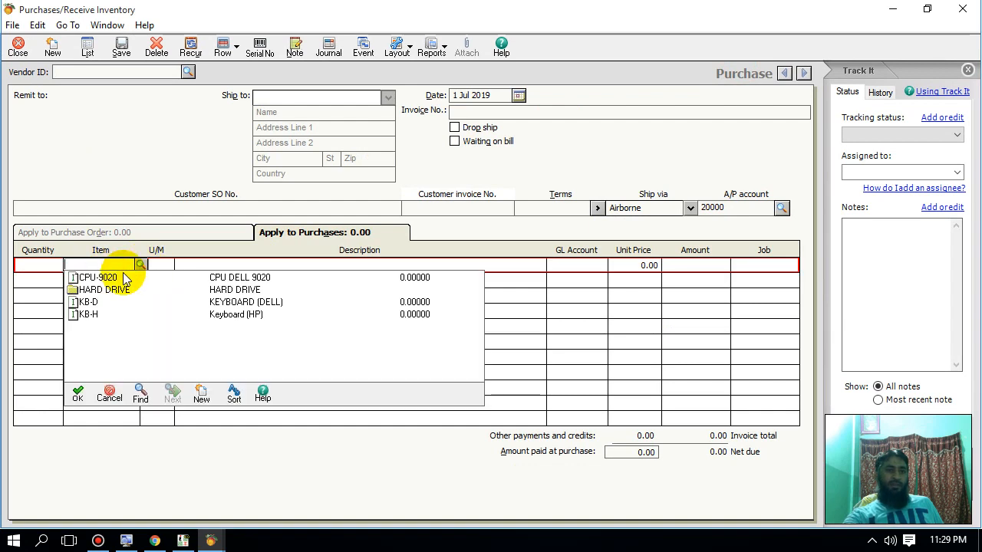
{"action": "double_click", "coordinate": [96, 303]}
{"action": "left_click", "coordinate": [51, 266]}
{"action": "type", "text": "10"}
{"action": "key", "text": "BackSpace"}
{"action": "key", "text": "BackSpace"}
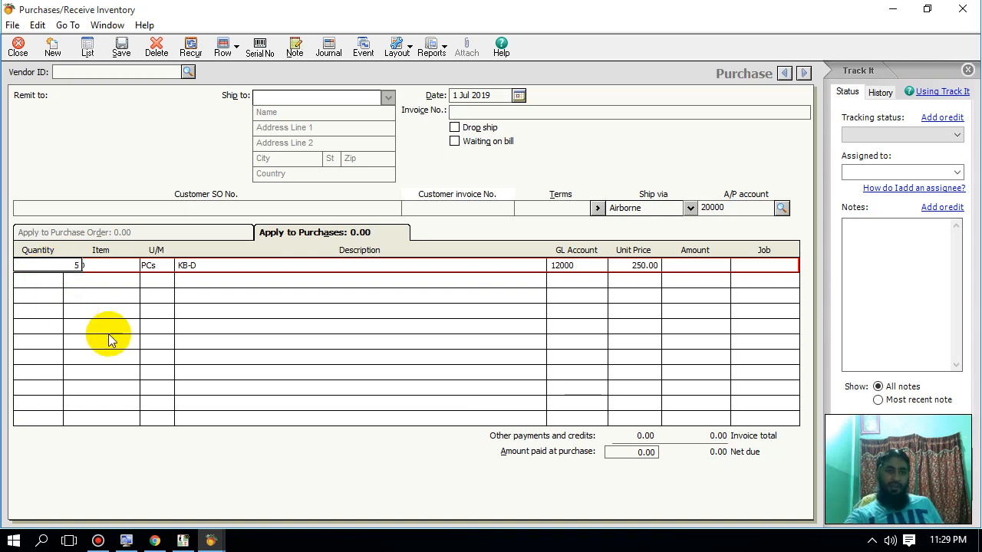
{"action": "left_click", "coordinate": [222, 267]}
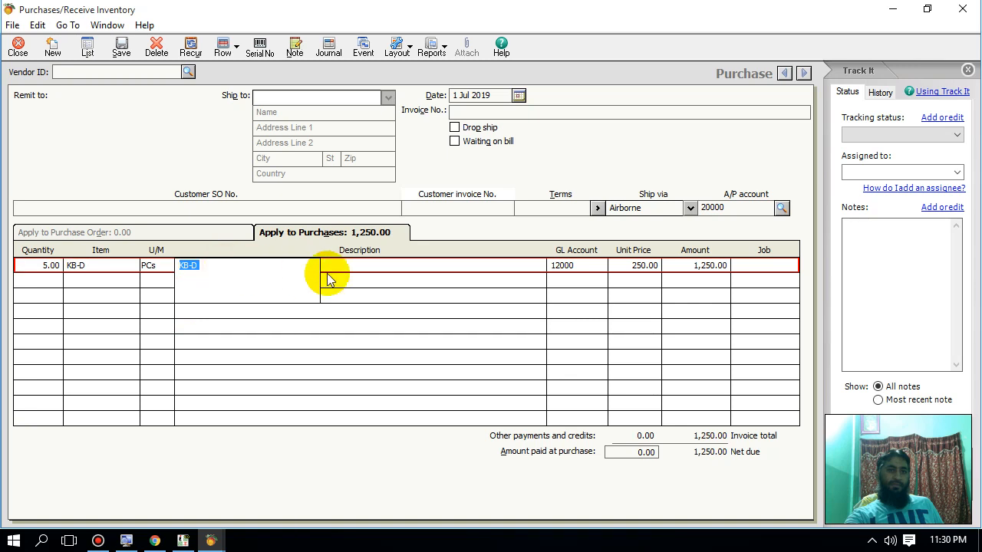
{"action": "left_click", "coordinate": [415, 300]}
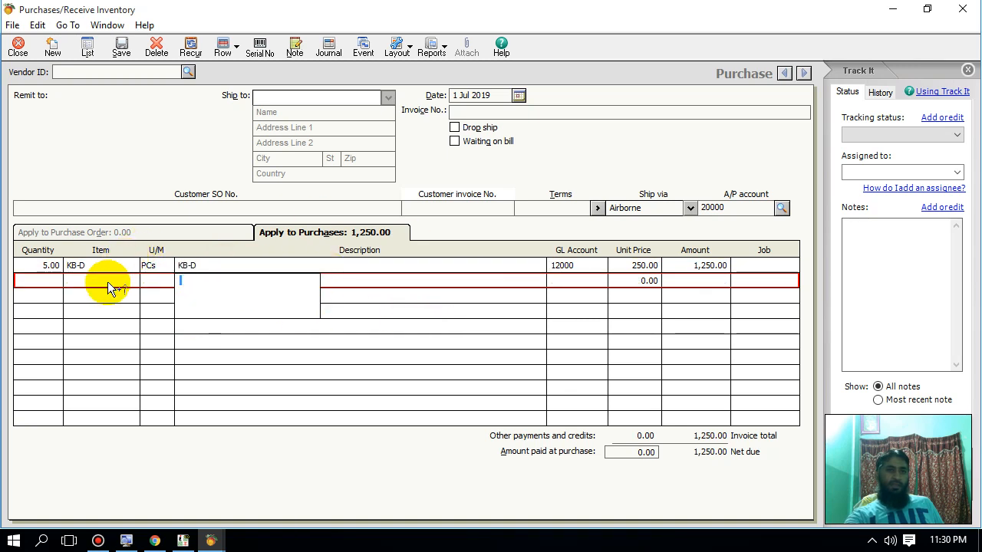
Replace the item on the bill's first line with CPU-9020.
{"action": "left_click", "coordinate": [121, 265]}
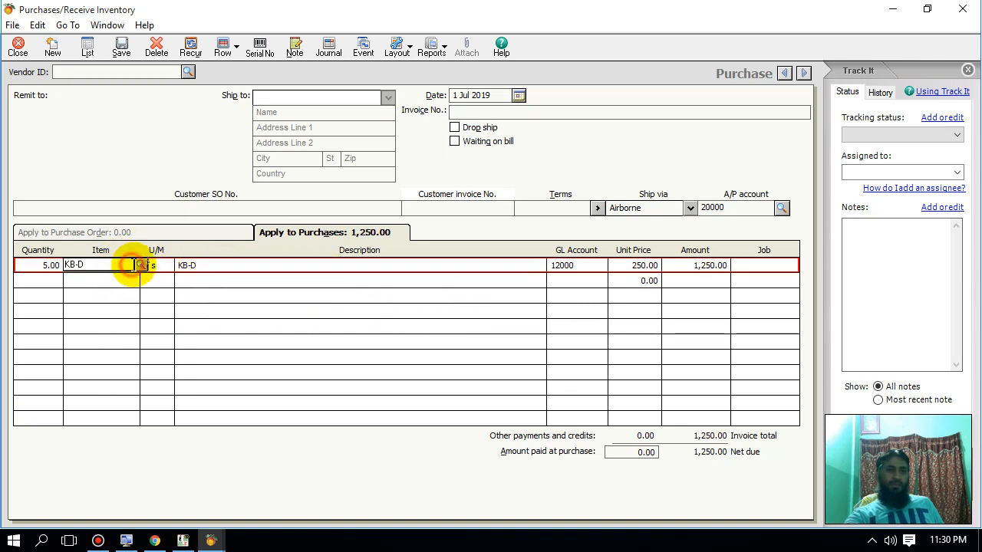
{"action": "left_click", "coordinate": [141, 265]}
{"action": "double_click", "coordinate": [117, 280]}
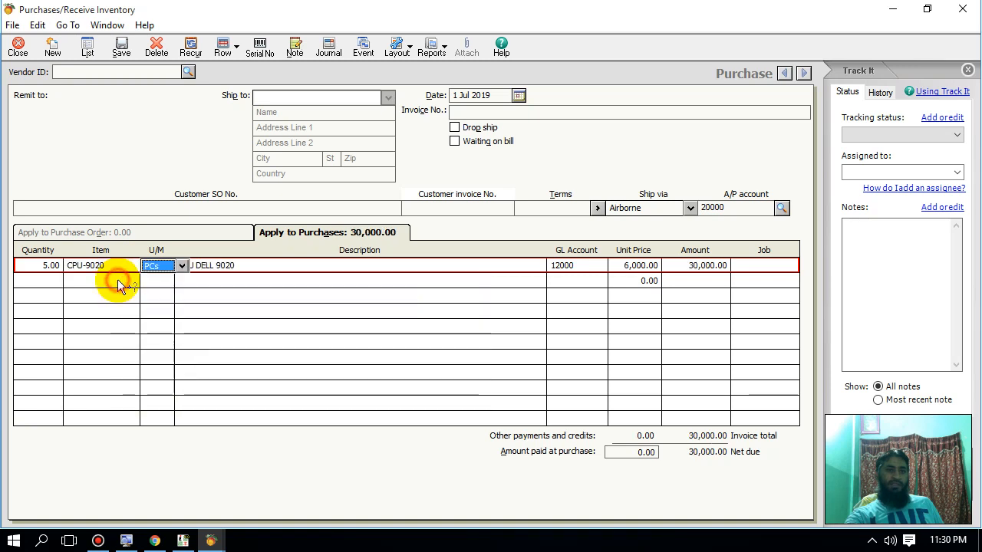
Open serial number entry for the CPU-9020 line and add serial number 10000001.
{"action": "left_click", "coordinate": [267, 57]}
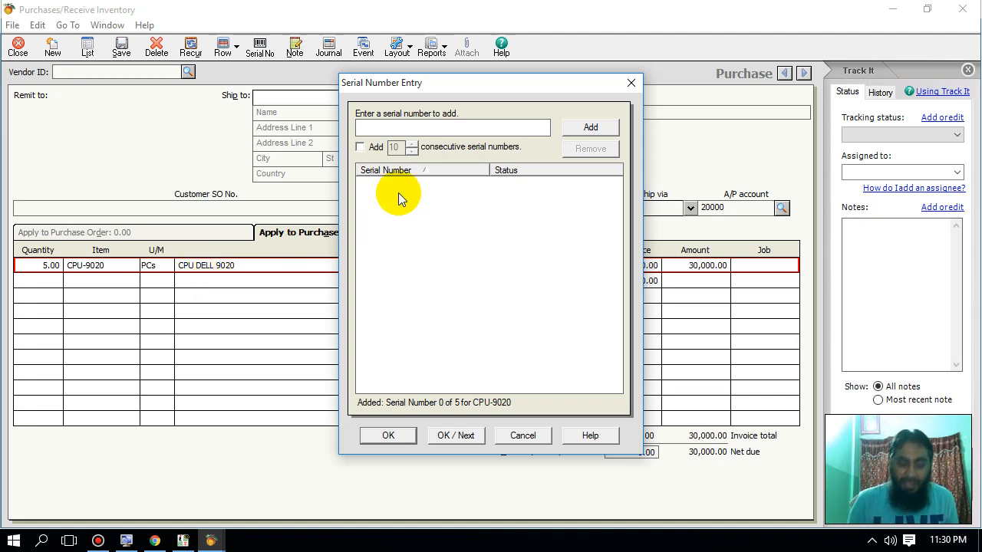
{"action": "type", "text": "10"}
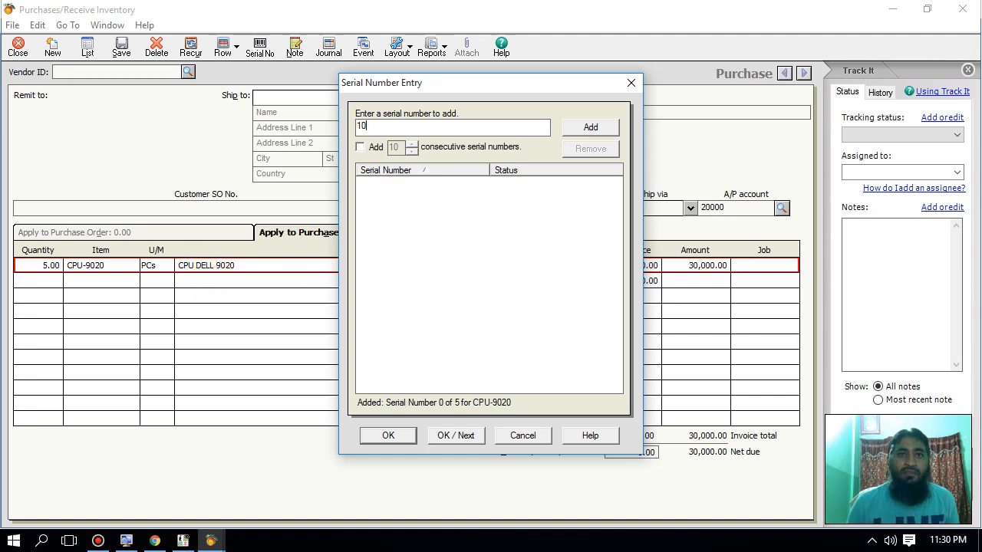
{"action": "type", "text": "000006"}
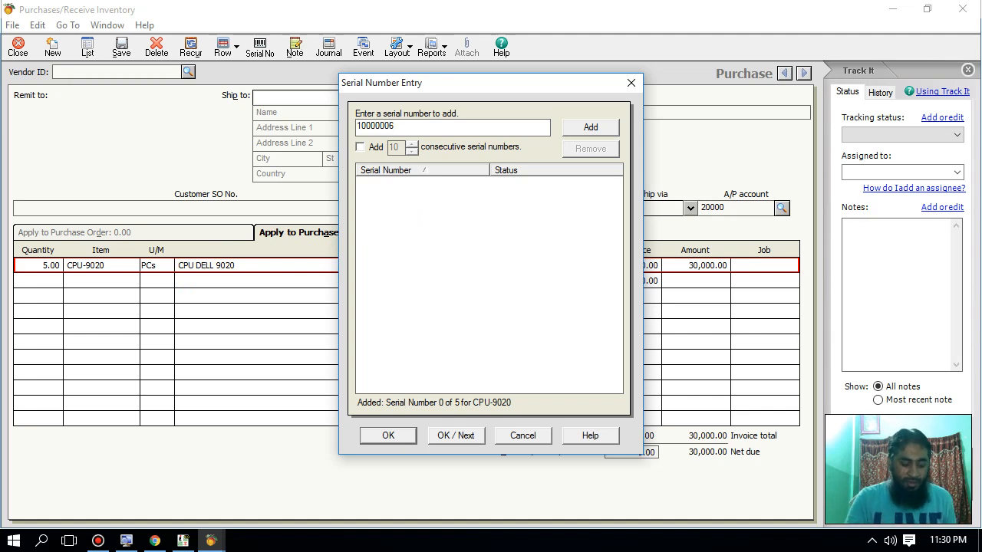
{"action": "double_click", "coordinate": [404, 131]}
{"action": "key", "text": "ctrl+c"}
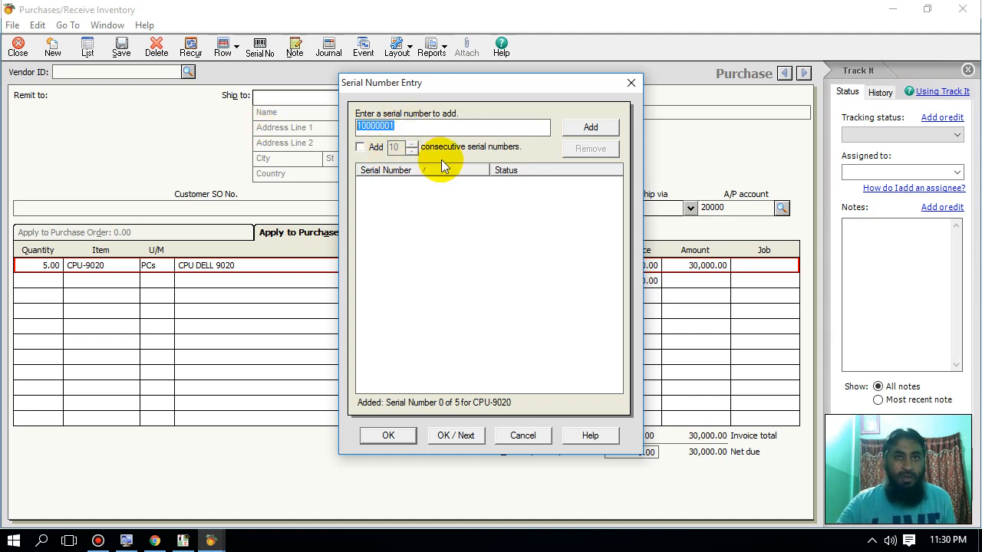
{"action": "left_click", "coordinate": [591, 128]}
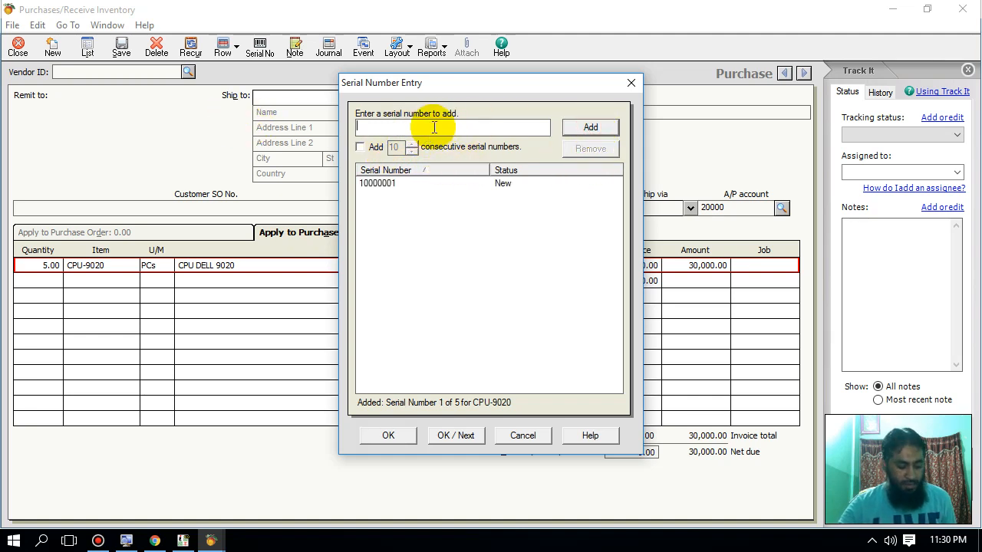
Add serial numbers 10000002 and 10000003 for the CPU-9020 line.
{"action": "key", "text": "ctrl+v"}
{"action": "type", "text": "2"}
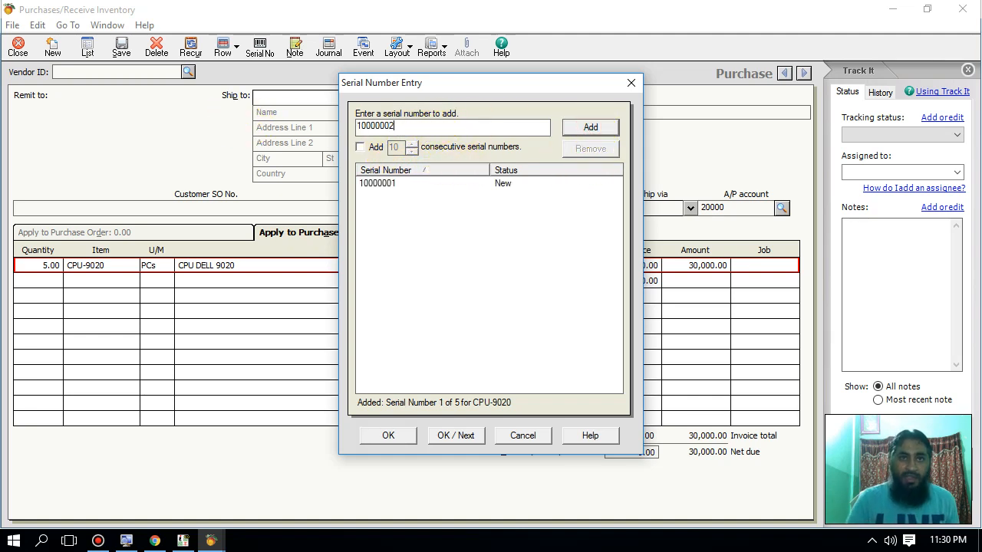
{"action": "left_click", "coordinate": [581, 128]}
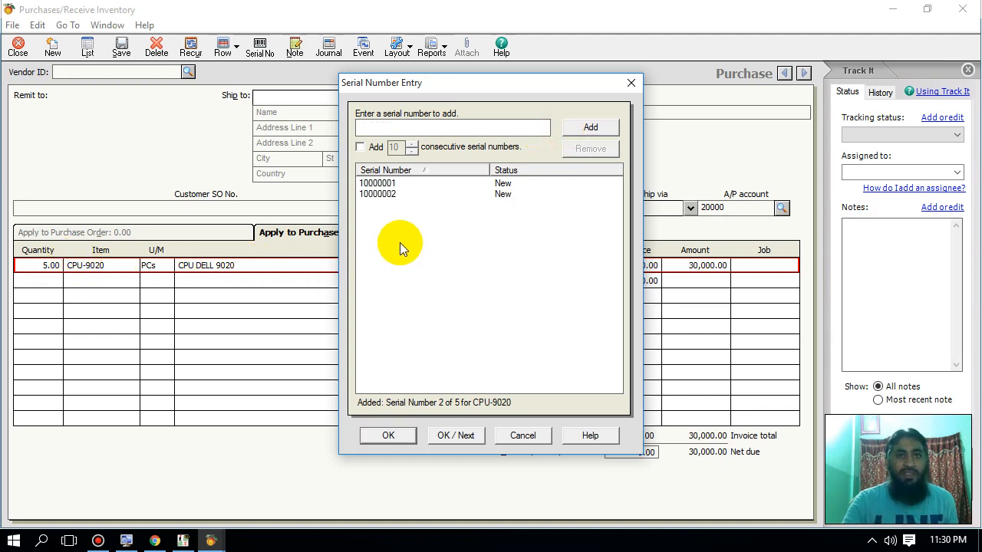
{"action": "key", "text": "ctrl+v"}
{"action": "key", "text": "BackSpace"}
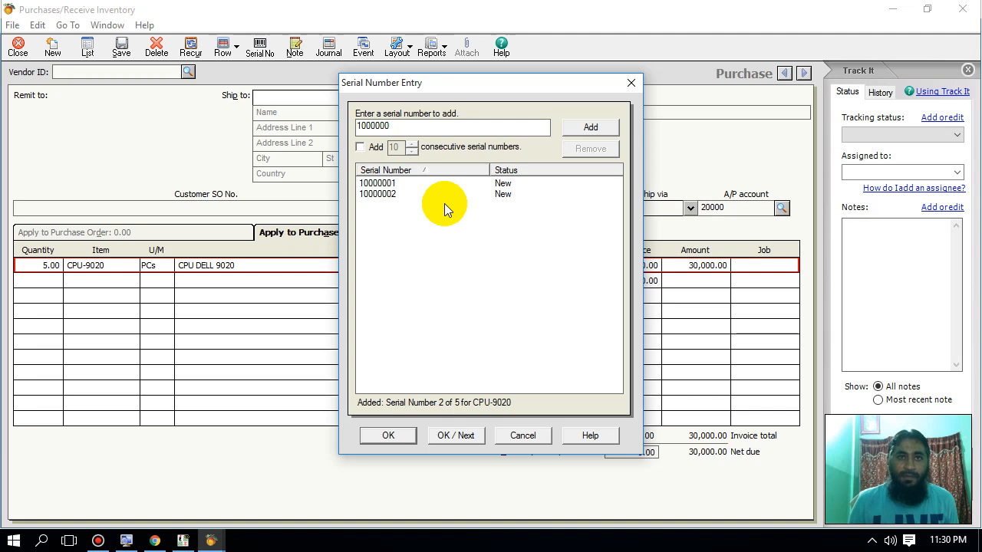
{"action": "type", "text": "3"}
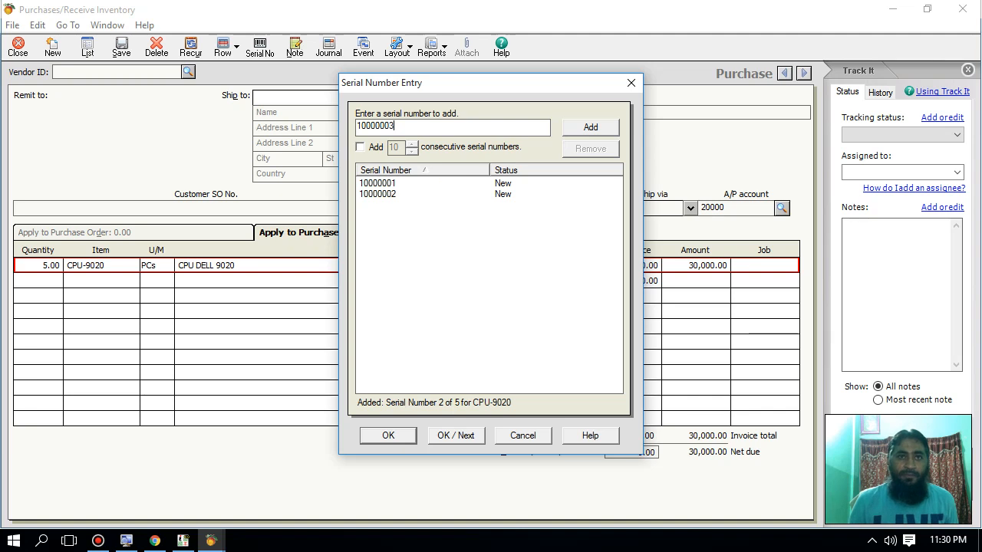
{"action": "left_click", "coordinate": [591, 127]}
Add serial numbers 10000004 and 10000005 for the CPU-9020 line and accept the serial number list.
{"action": "left_click", "coordinate": [435, 129]}
{"action": "key", "text": "ctrl+v"}
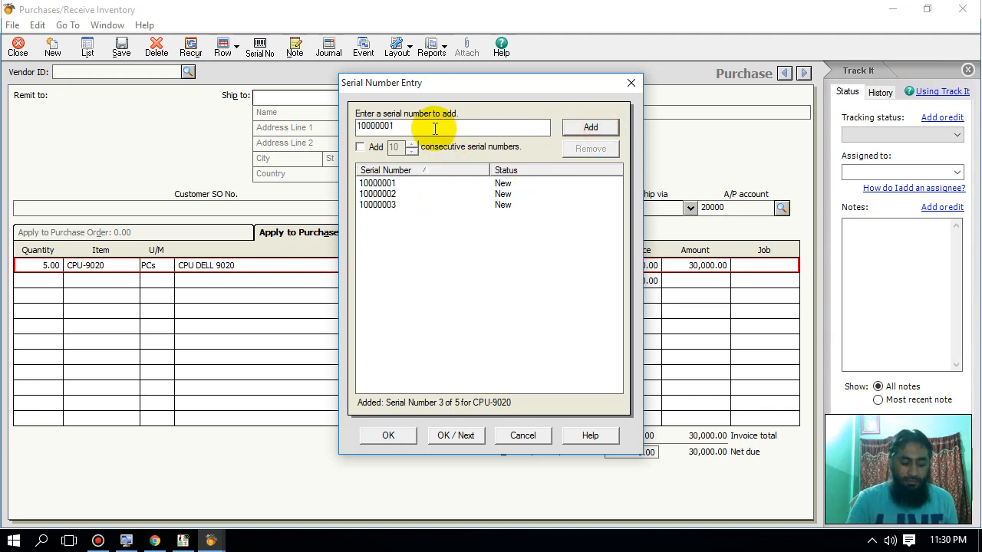
{"action": "key", "text": "BackSpace"}
{"action": "type", "text": "4"}
{"action": "left_click", "coordinate": [583, 125]}
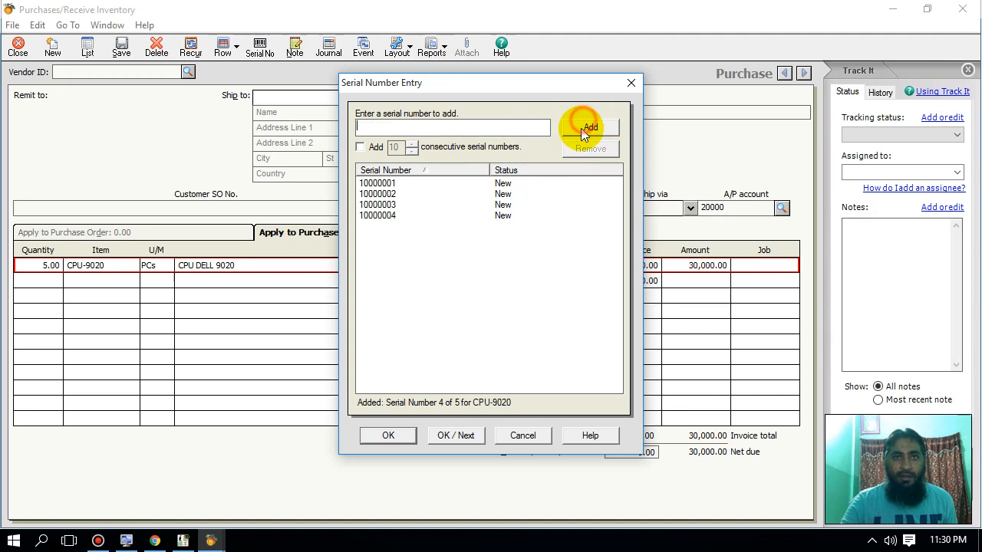
{"action": "type", "text": "5"}
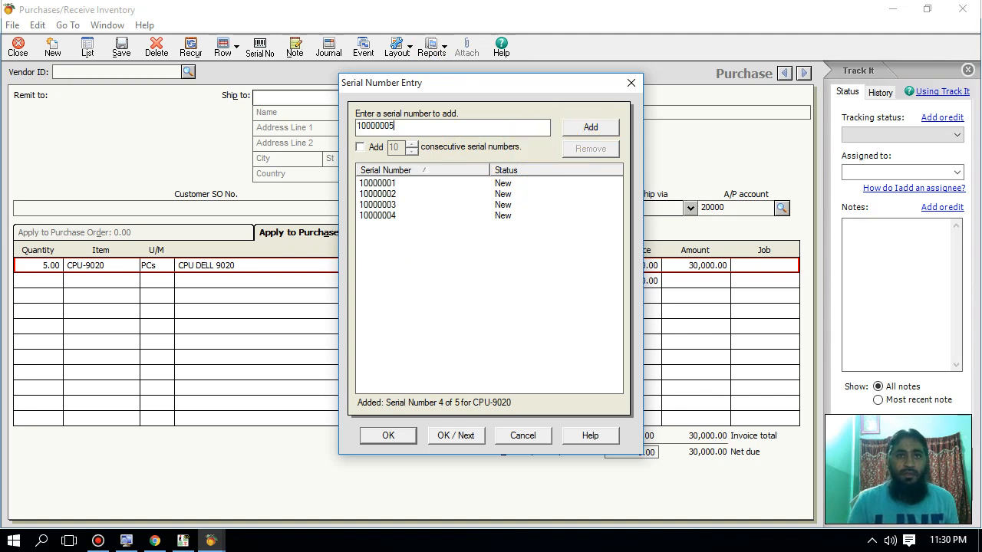
{"action": "left_click", "coordinate": [585, 126]}
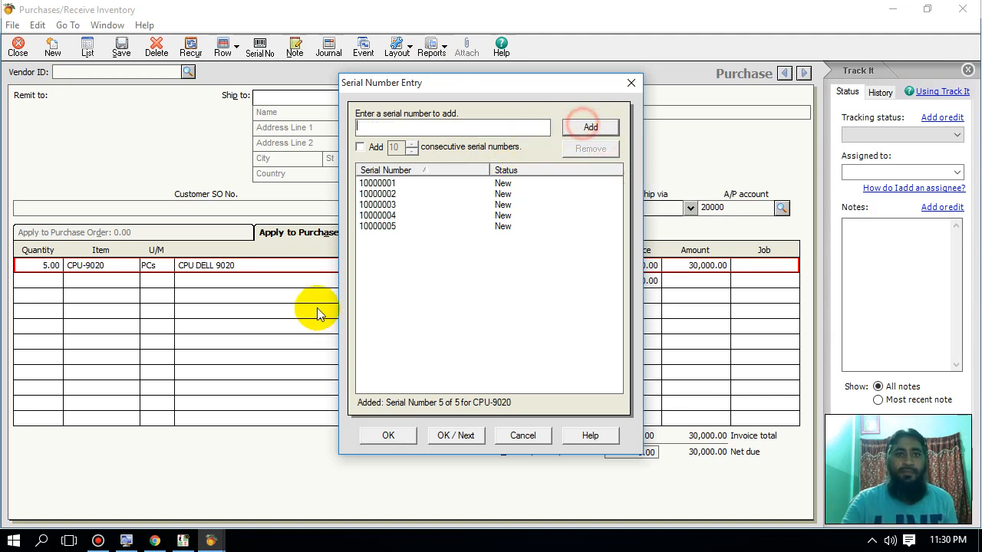
{"action": "left_click", "coordinate": [403, 438]}
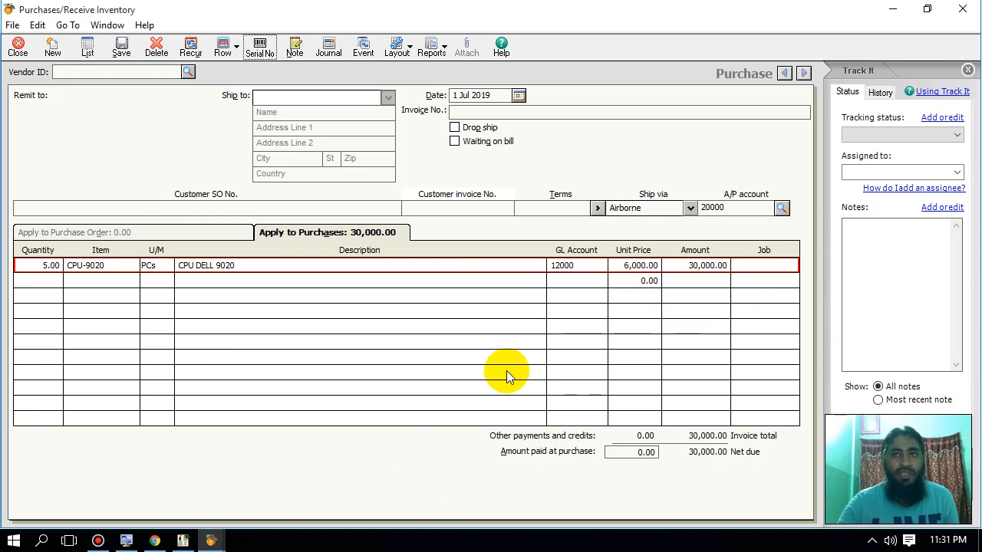
Close the CPU-9020 purchase bill without saving it.
{"action": "left_click", "coordinate": [963, 9]}
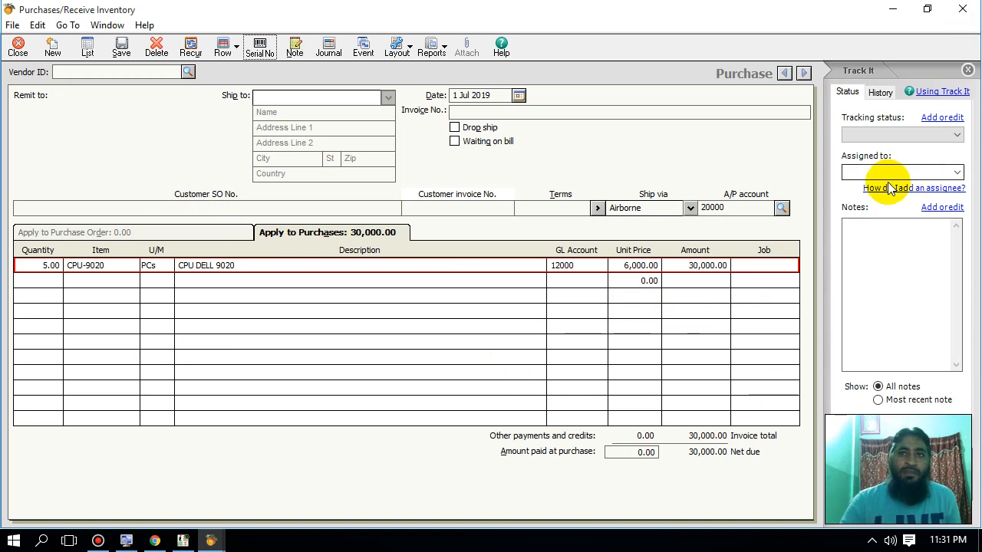
{"action": "left_click", "coordinate": [562, 325]}
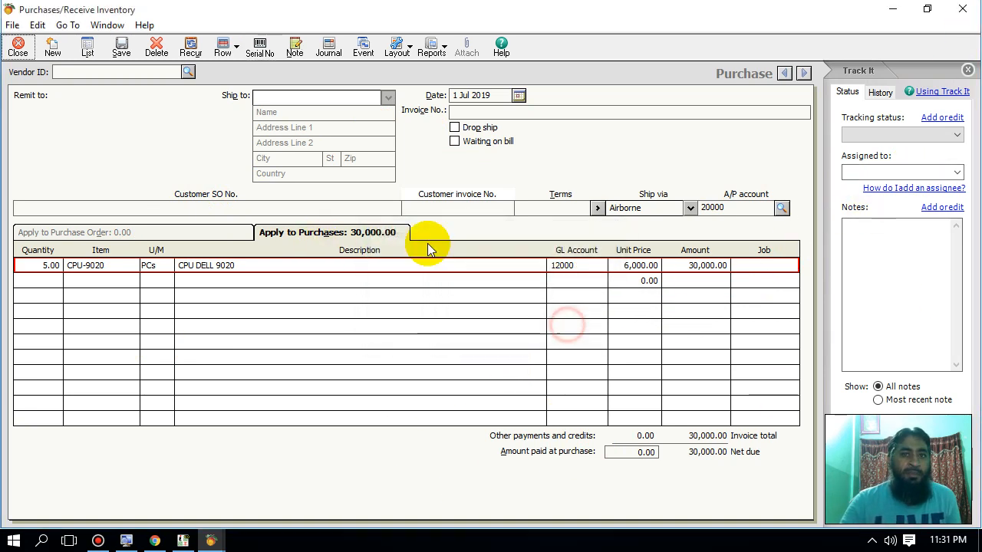
{"action": "left_click", "coordinate": [260, 56]}
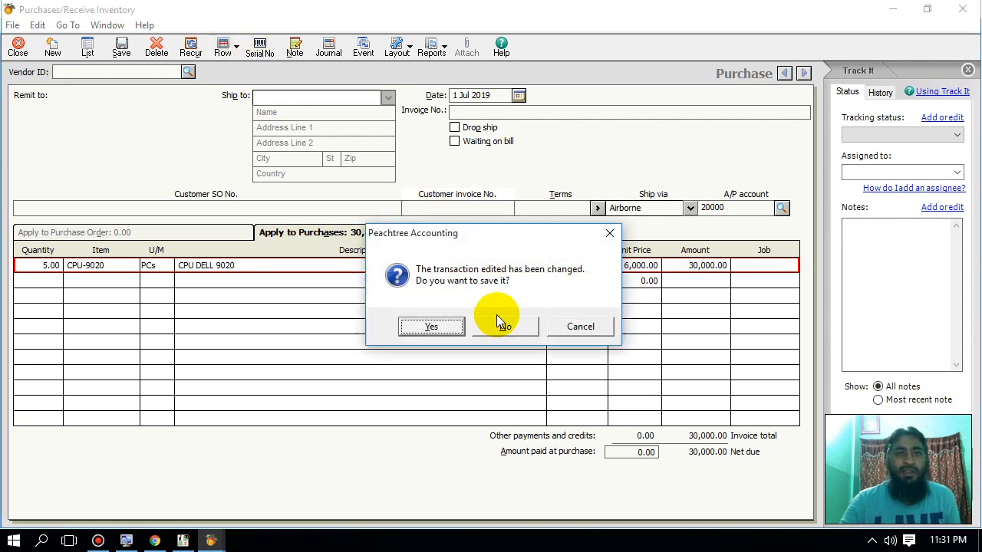
{"action": "left_click", "coordinate": [506, 327]}
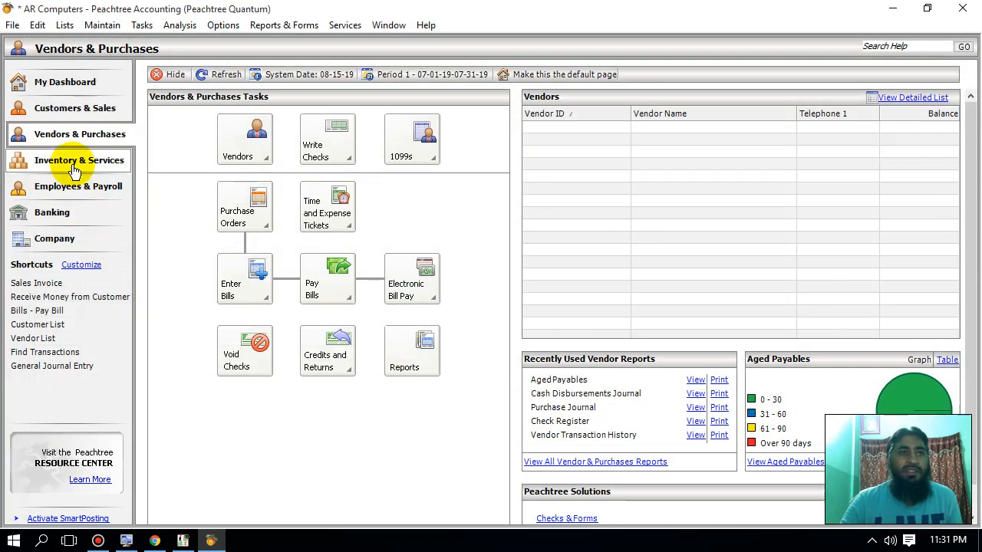
Start a new sales order from the customers and sales area.
{"action": "left_click", "coordinate": [69, 112]}
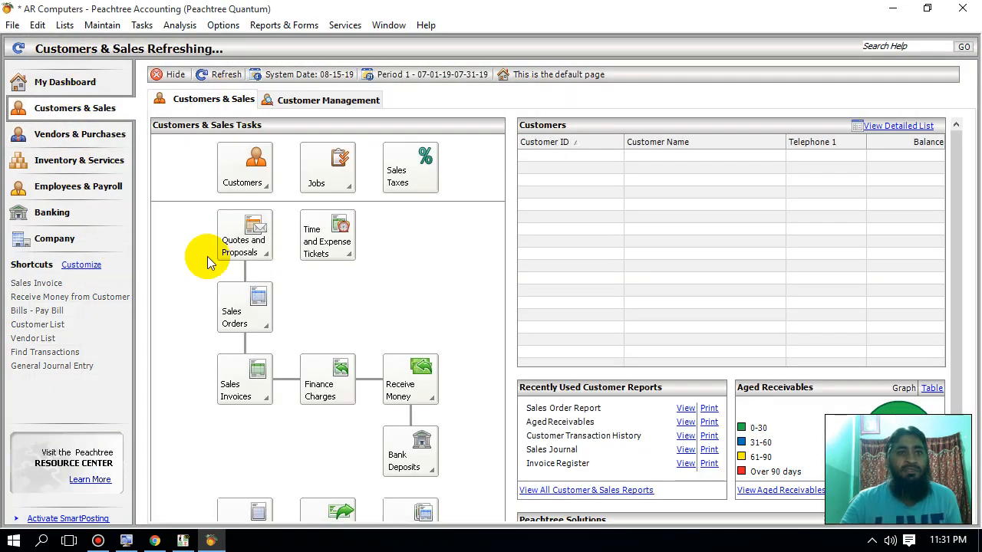
{"action": "left_click", "coordinate": [230, 390]}
{"action": "left_click", "coordinate": [294, 417]}
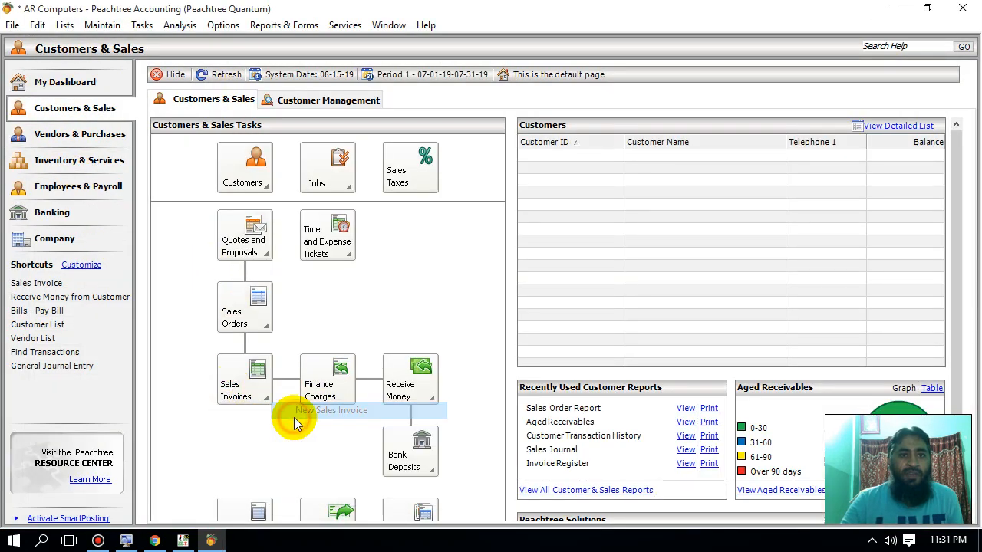
{"action": "left_click", "coordinate": [251, 324]}
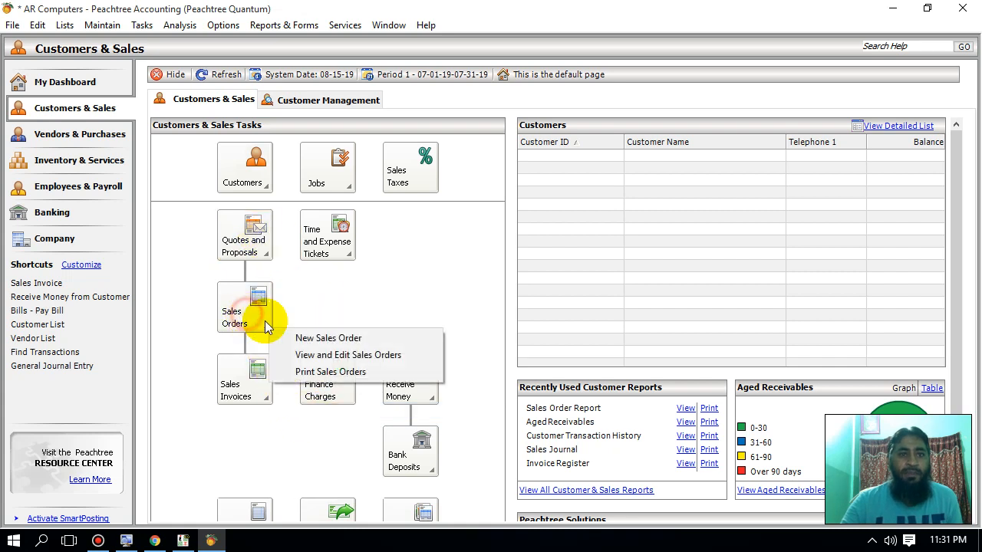
{"action": "left_click", "coordinate": [307, 338]}
Add the CPU-9020 item to the sales order's first line with a quantity of 10.
{"action": "left_click", "coordinate": [77, 300]}
{"action": "left_click", "coordinate": [169, 300]}
{"action": "left_click", "coordinate": [205, 301]}
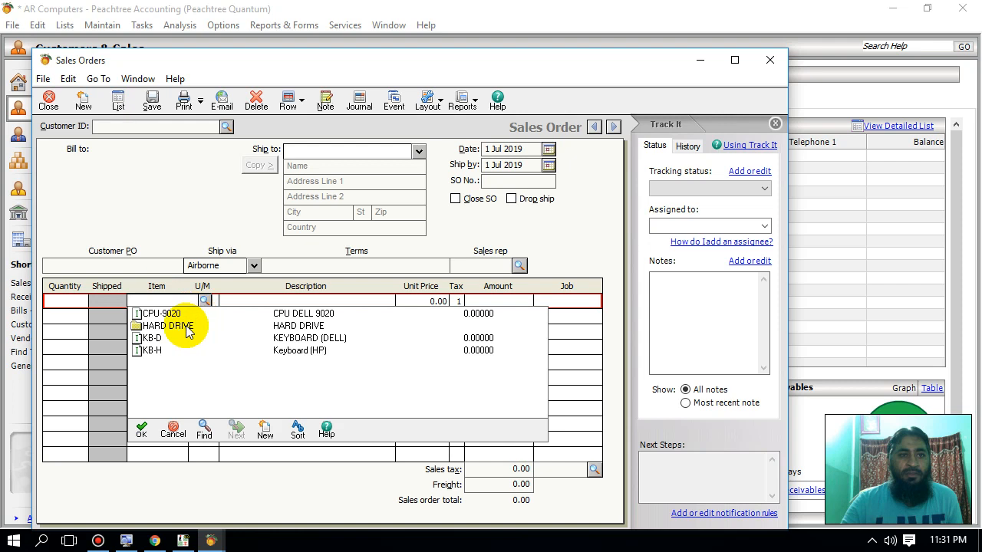
{"action": "double_click", "coordinate": [174, 314]}
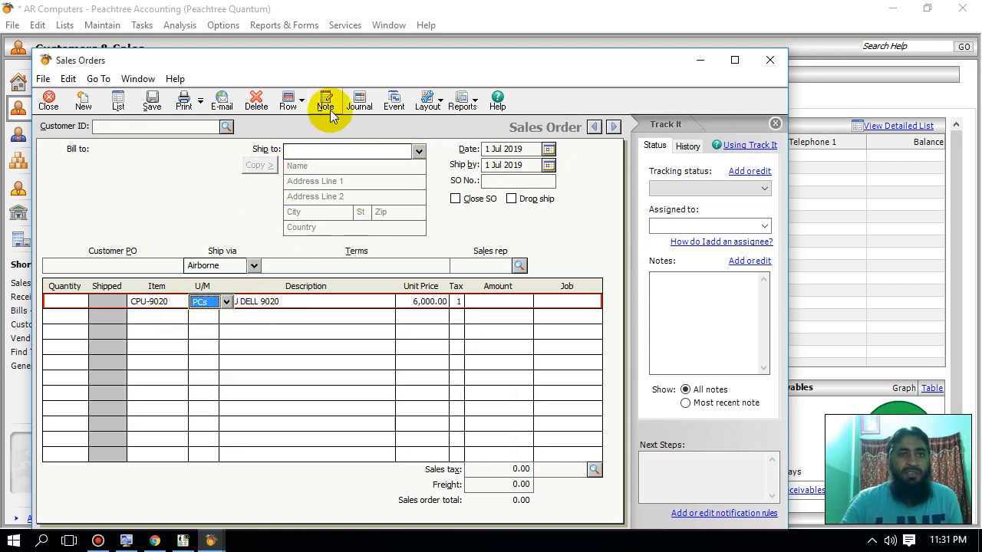
{"action": "left_click_drag", "start_coordinate": [222, 63], "coordinate": [305, 57]}
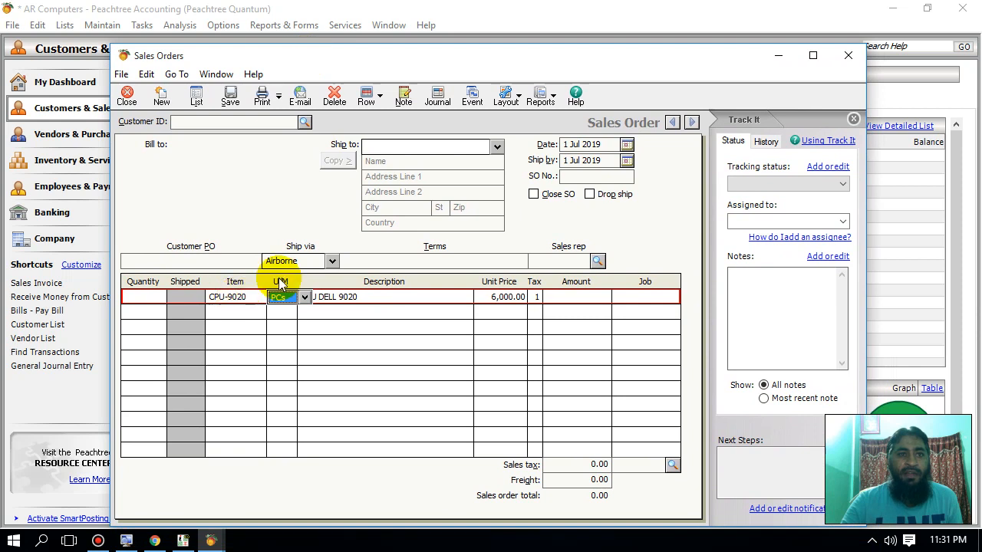
{"action": "left_click", "coordinate": [253, 317]}
{"action": "left_click", "coordinate": [143, 296]}
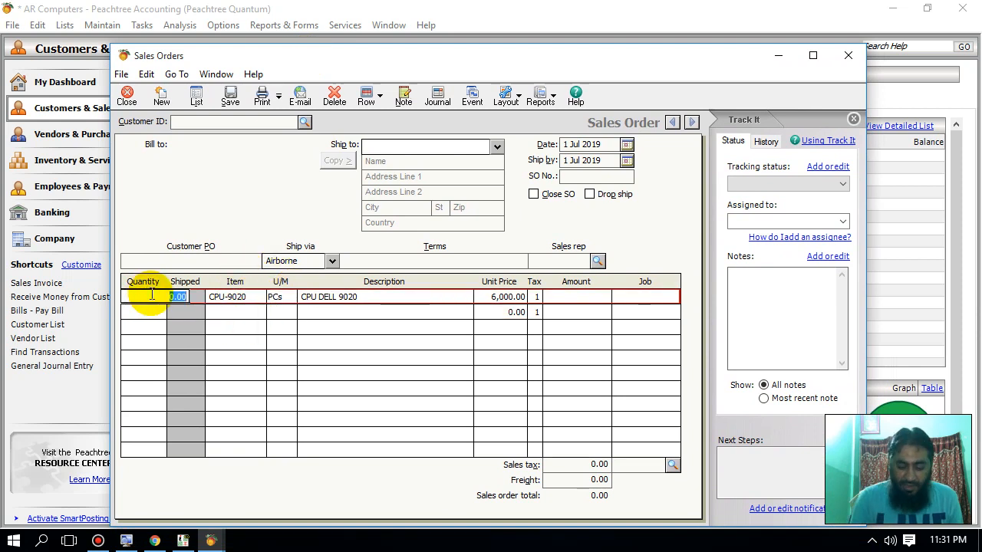
{"action": "type", "text": "10"}
{"action": "left_click", "coordinate": [237, 328]}
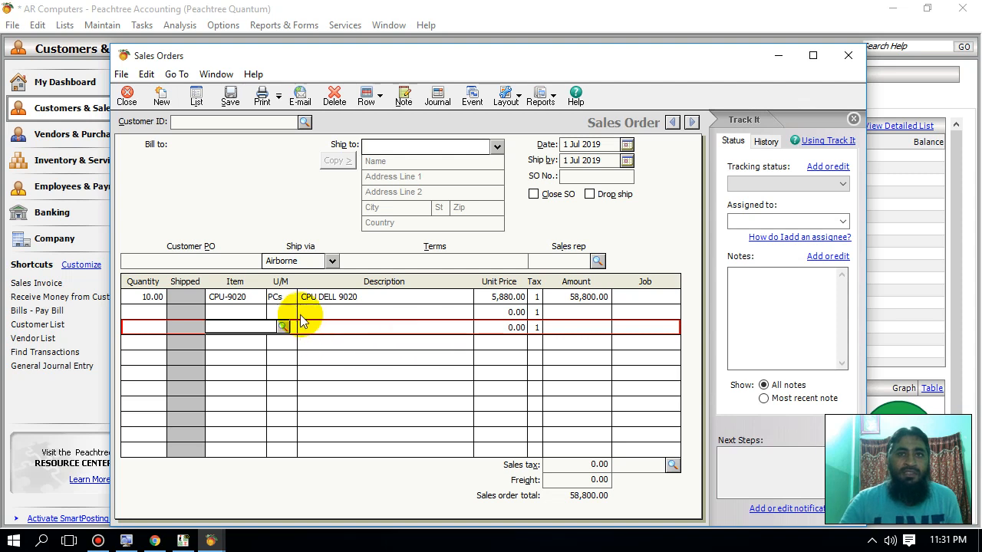
Close the CPU-9020 sales order without saving it and open the inventory and services area.
{"action": "left_click", "coordinate": [248, 293]}
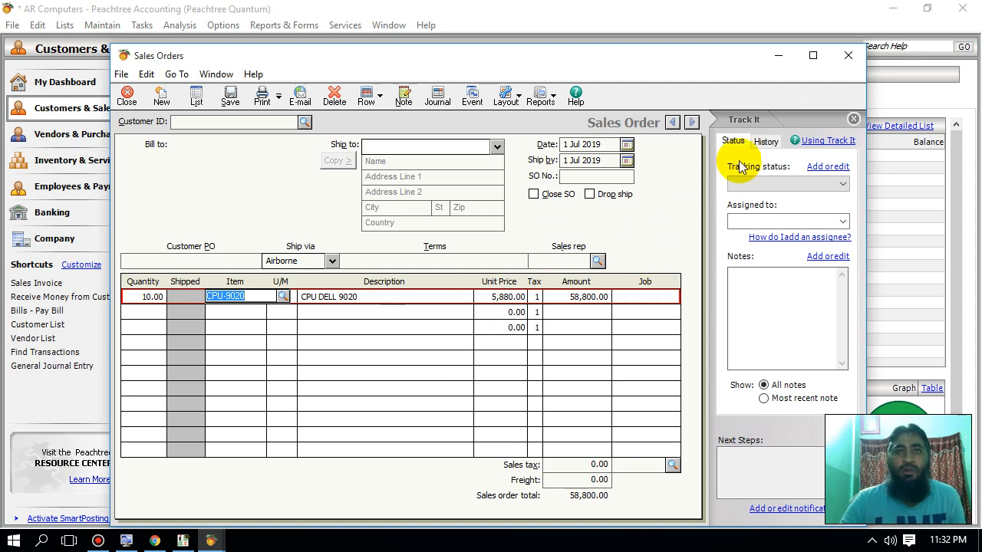
{"action": "left_click", "coordinate": [722, 177]}
{"action": "left_click", "coordinate": [525, 331]}
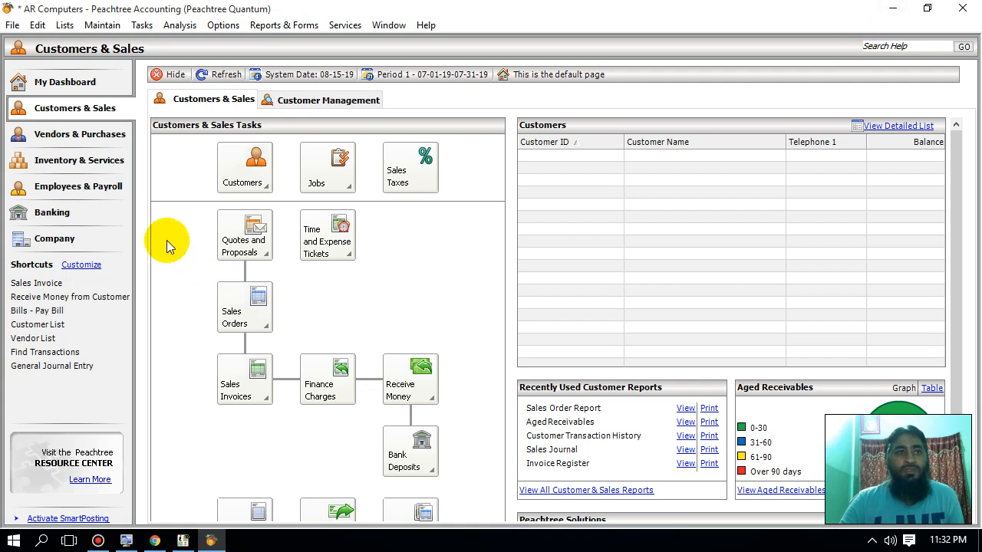
{"action": "left_click", "coordinate": [119, 163]}
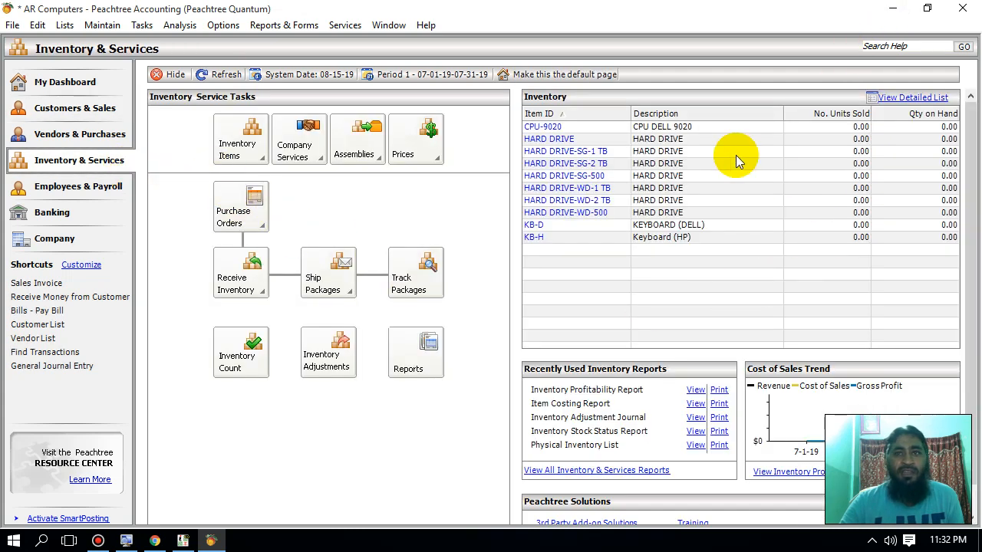